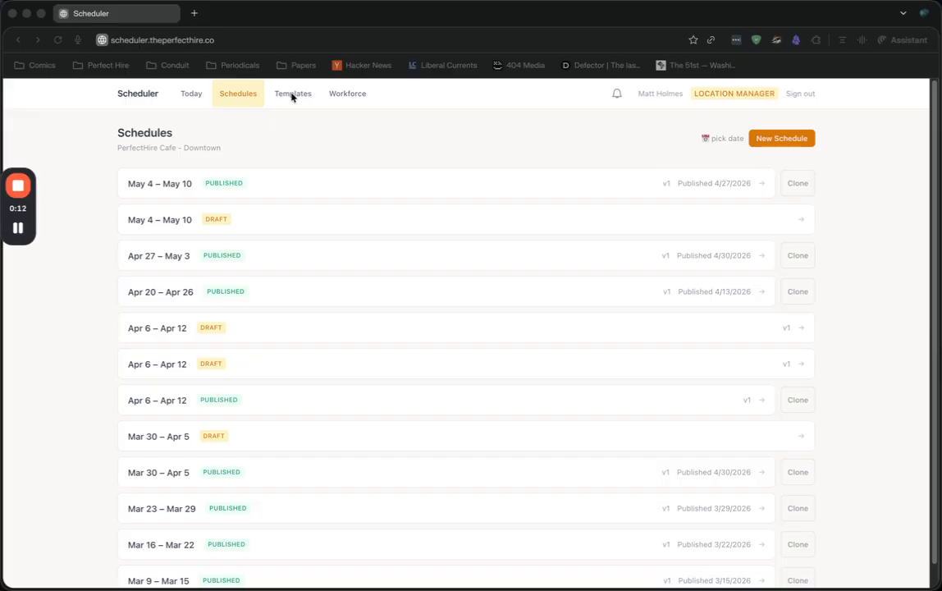
# Review the Morning shift block's times, days and staffing by role in the templates, and save the block
pyautogui.click(292, 94)
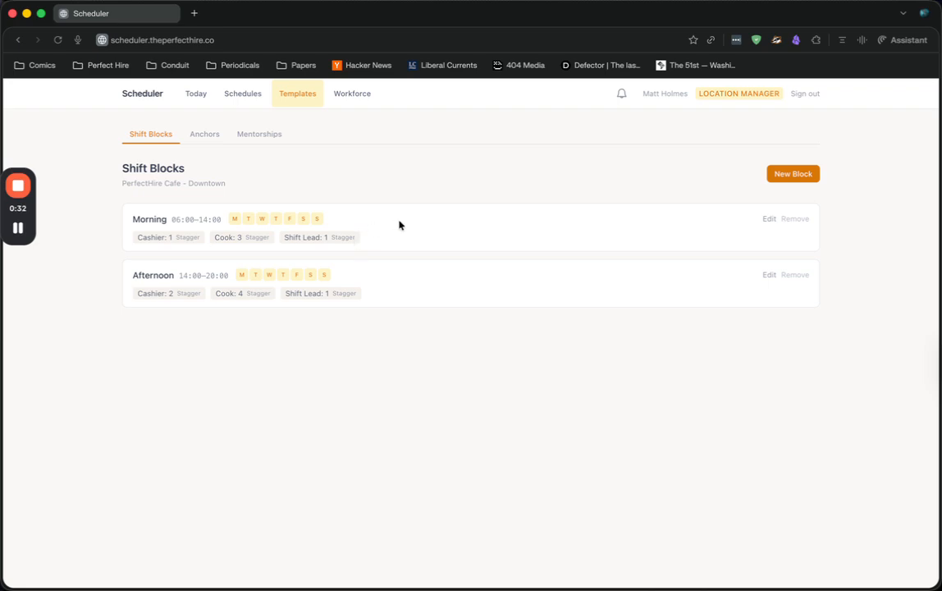
pyautogui.click(769, 219)
pyautogui.scroll(-2, 363, 293)
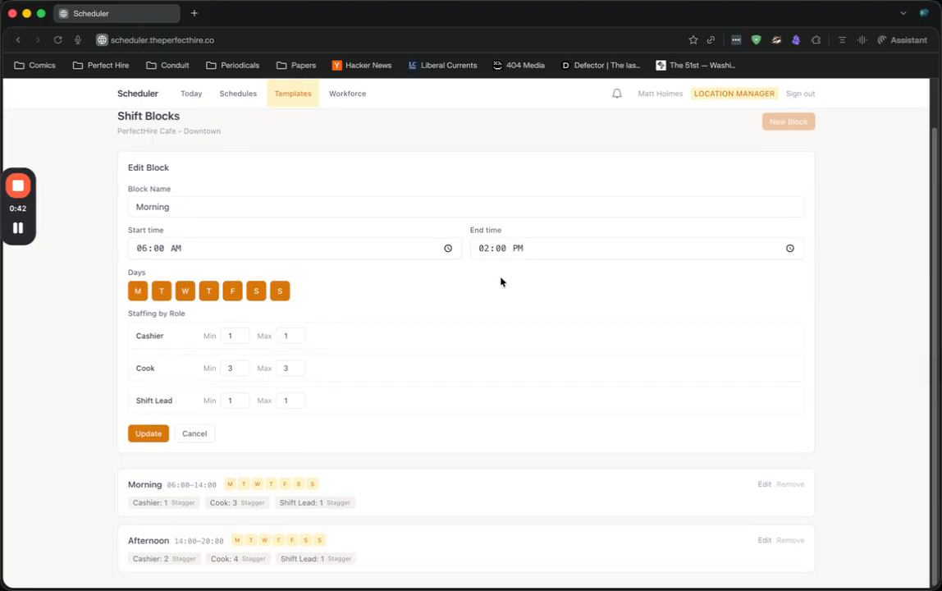
pyautogui.scroll(-1, 326, 316)
pyautogui.click(140, 433)
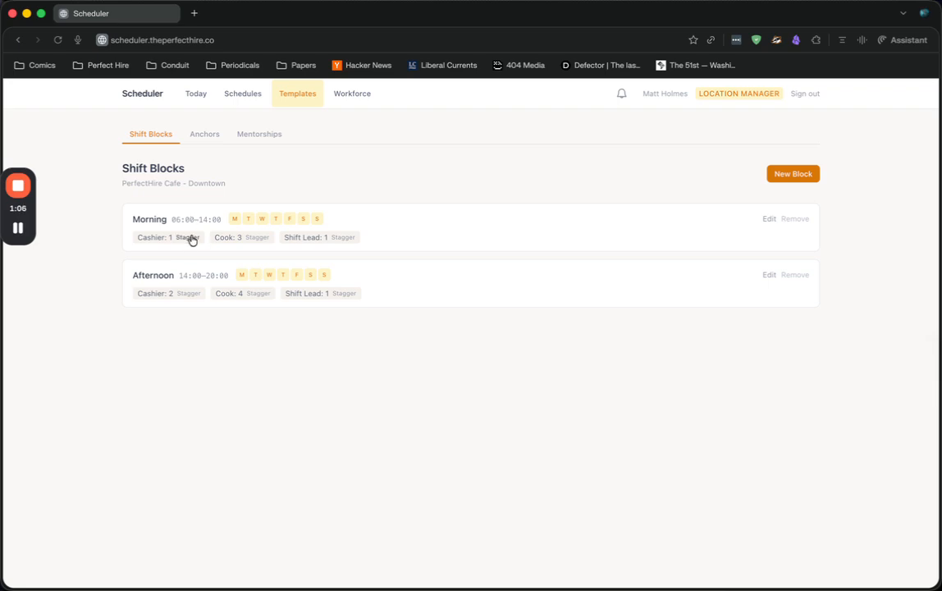
# Add a stagger slot at position 1 for the Morning block's Cook role, from 06:00 AM to 01:00 PM, and save it
pyautogui.click(256, 237)
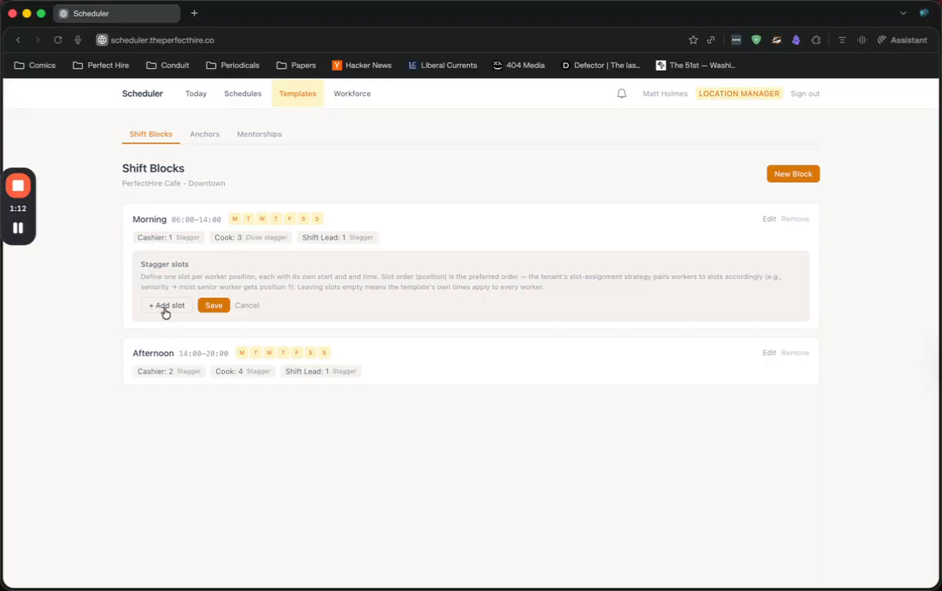
pyautogui.click(165, 307)
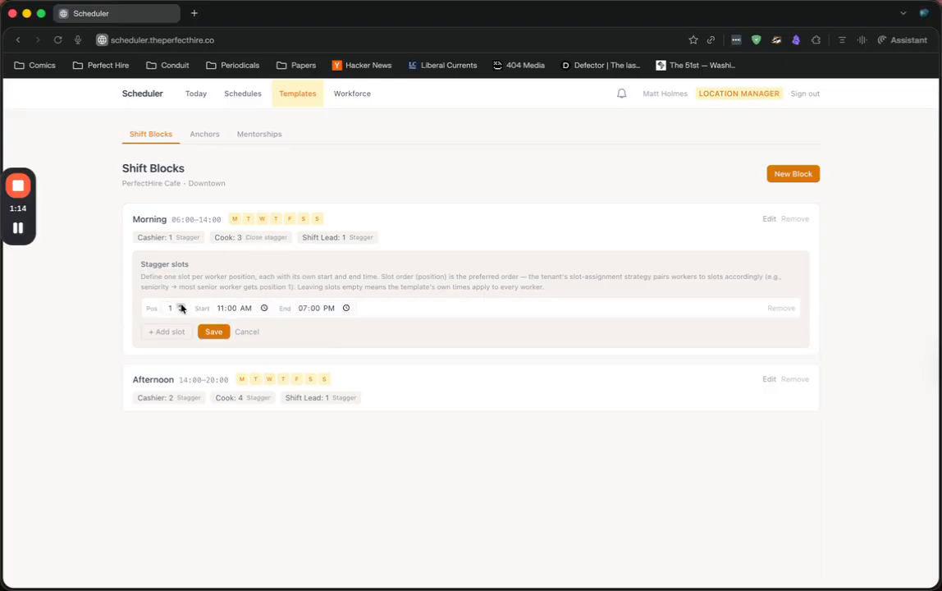
pyautogui.click(218, 308)
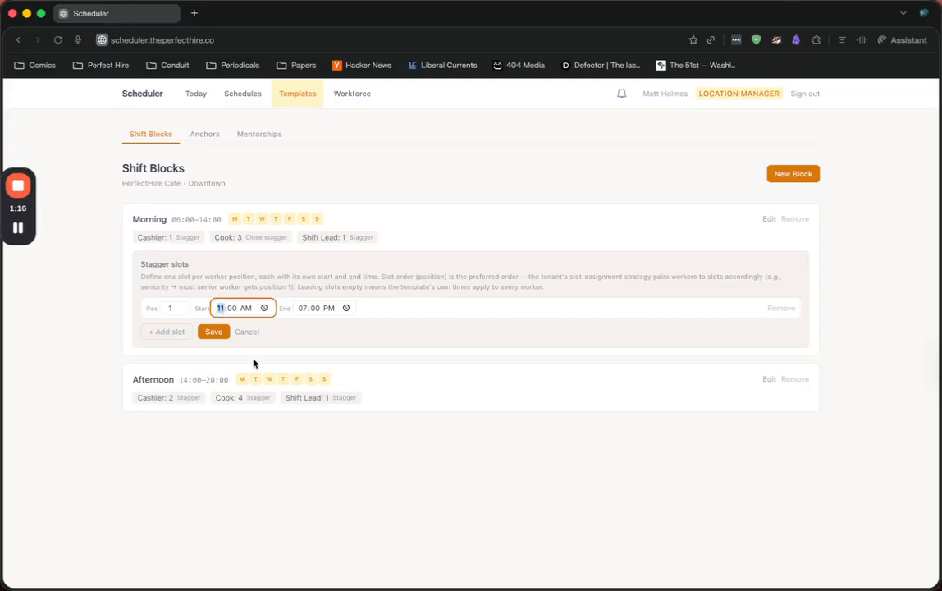
pyautogui.write('05')
pyautogui.press('BackSpace')
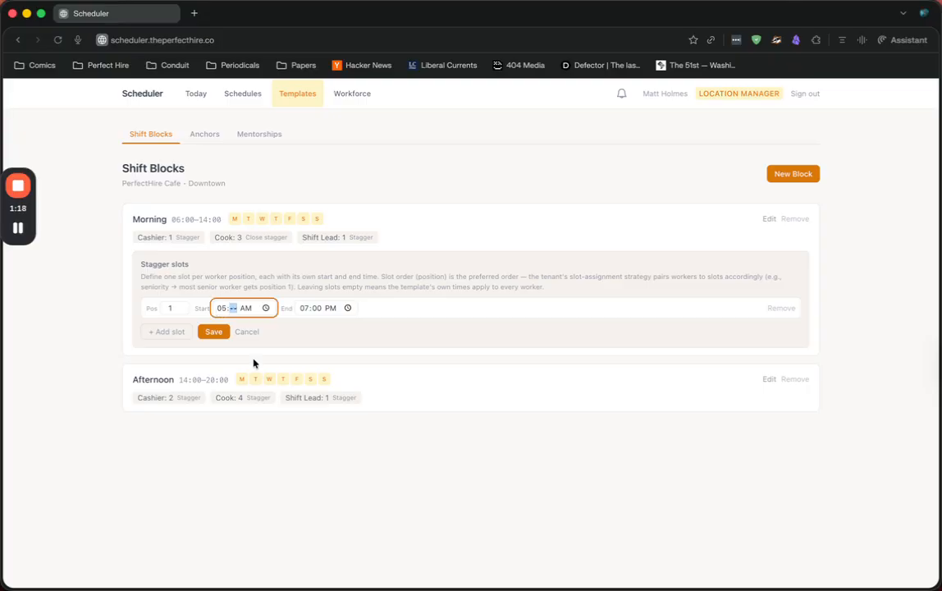
pyautogui.click(221, 308)
pyautogui.press('BackSpace')
pyautogui.write('06:00')
pyautogui.click(306, 309)
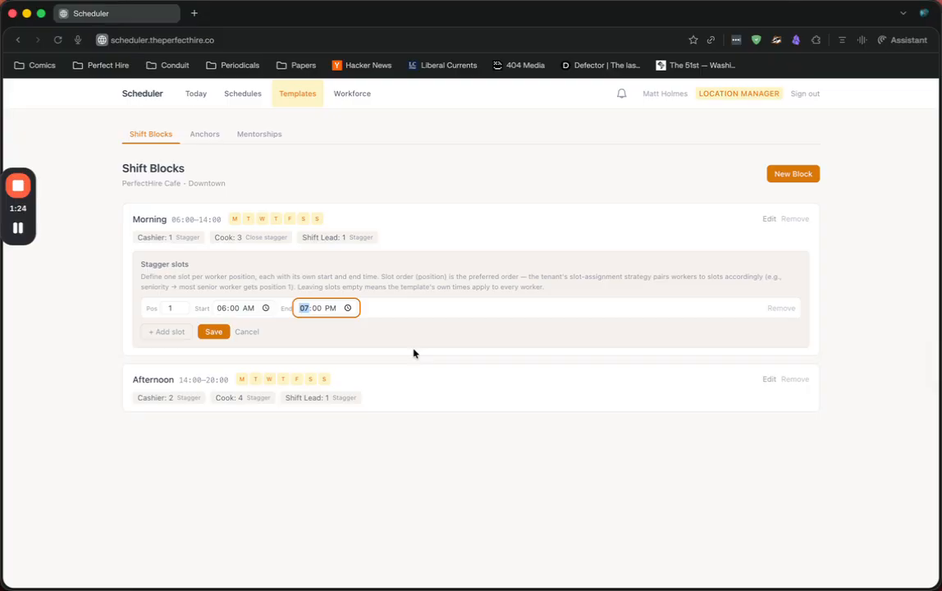
pyautogui.write('01')
pyautogui.click(213, 332)
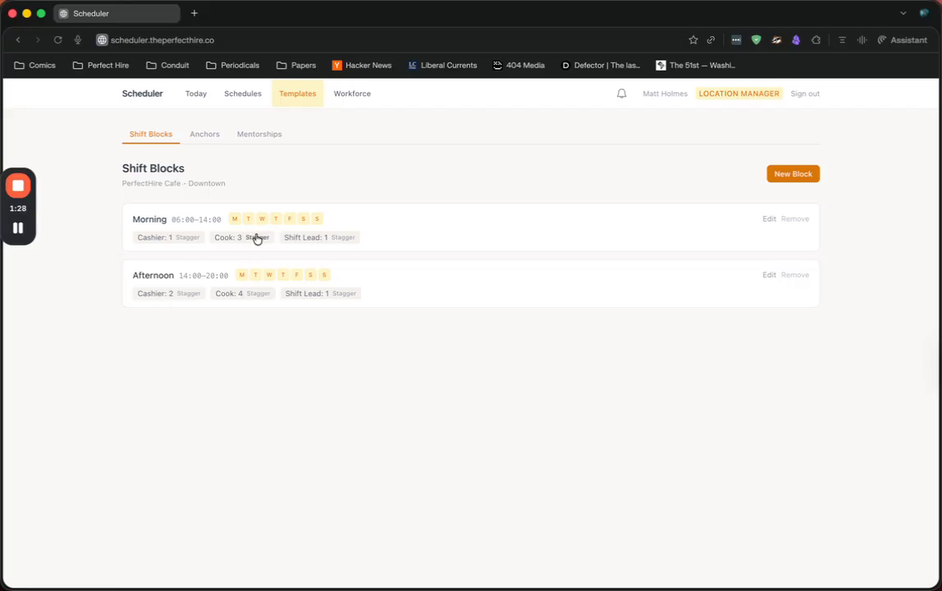
# Add a second stagger slot for the Morning Cook role, from 07:00 AM to 02:00 PM
pyautogui.click(256, 237)
pyautogui.click(170, 328)
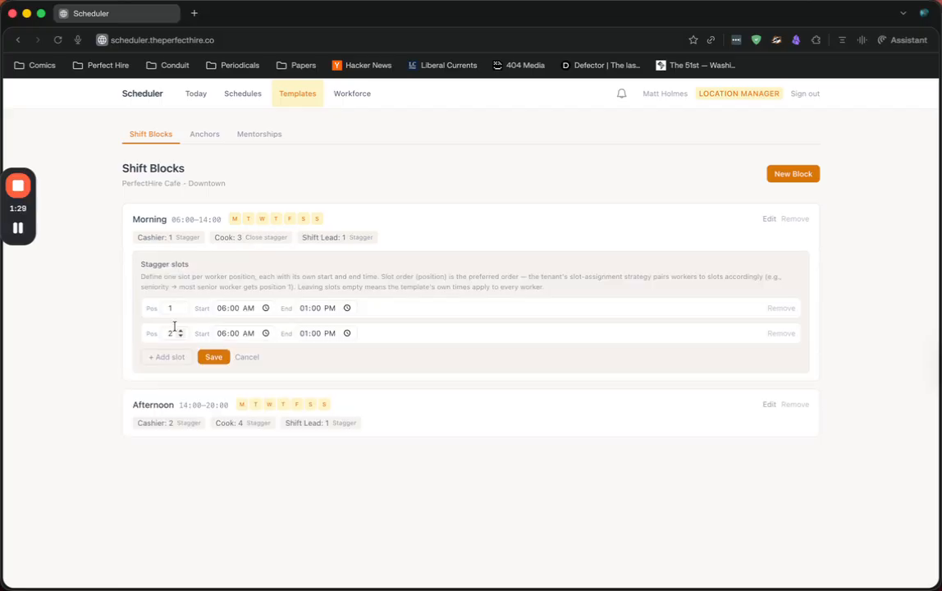
pyautogui.click(219, 332)
pyautogui.write('7')
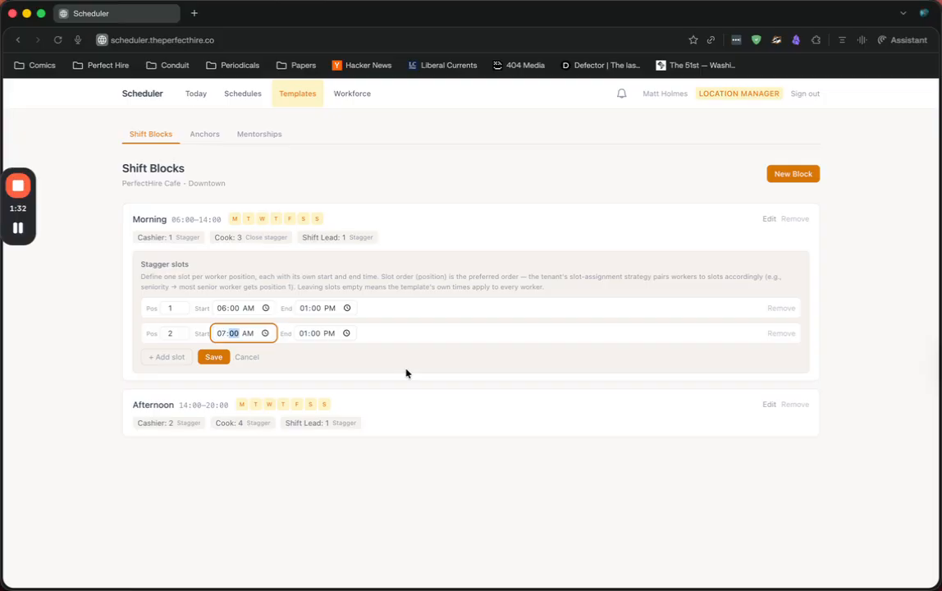
pyautogui.click(302, 332)
pyautogui.write('2')
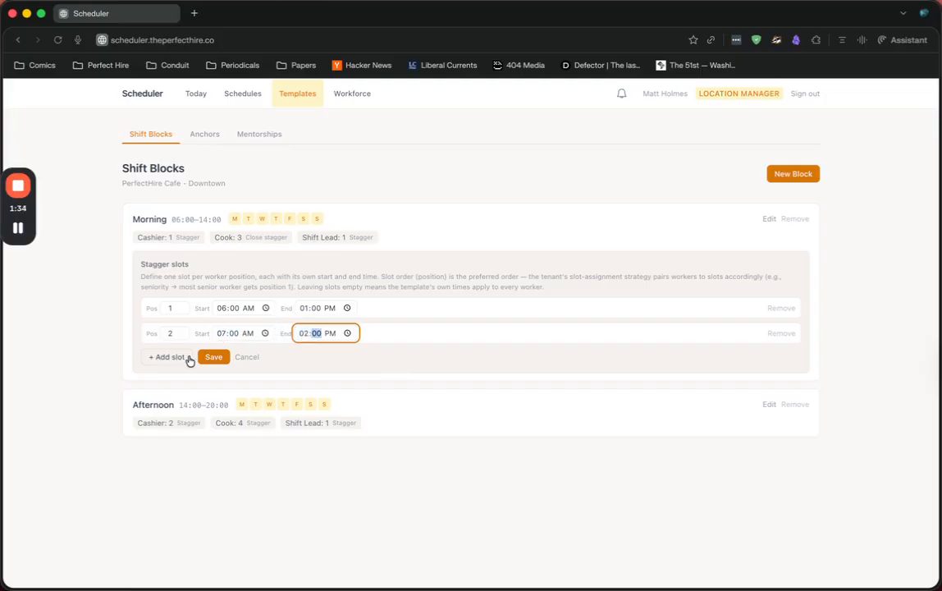
# Add and save a third Morning Cook stagger slot from 08:00 AM to 03:00 PM, and review the saved slots
pyautogui.click(174, 357)
pyautogui.click(220, 358)
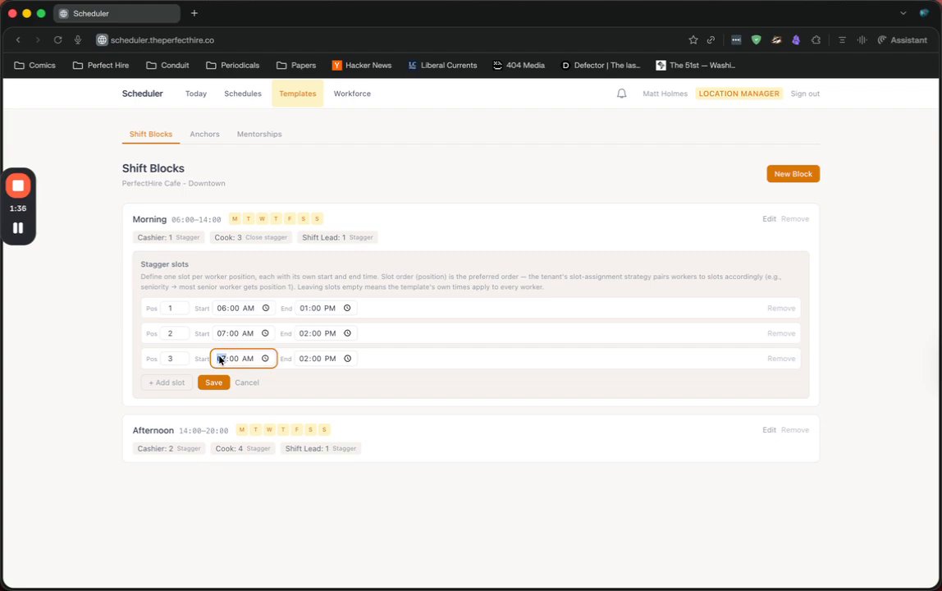
pyautogui.write('8')
pyautogui.click(301, 359)
pyautogui.write('3')
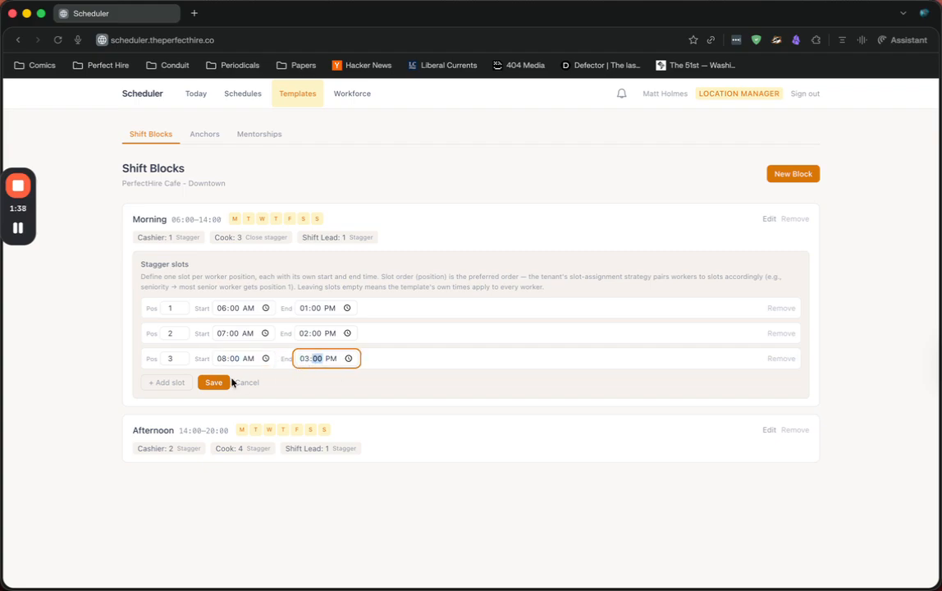
pyautogui.click(228, 382)
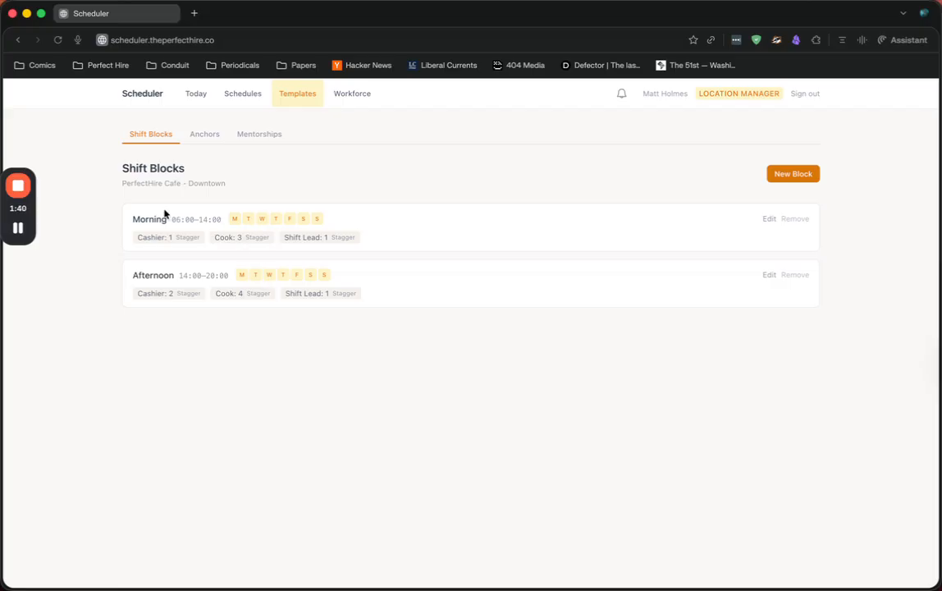
pyautogui.click(252, 240)
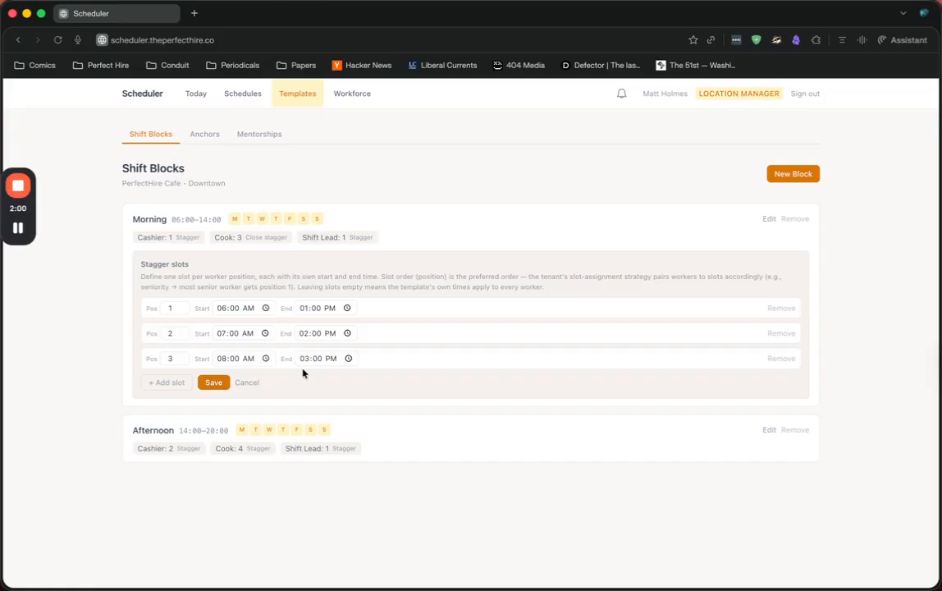
pyautogui.click(210, 383)
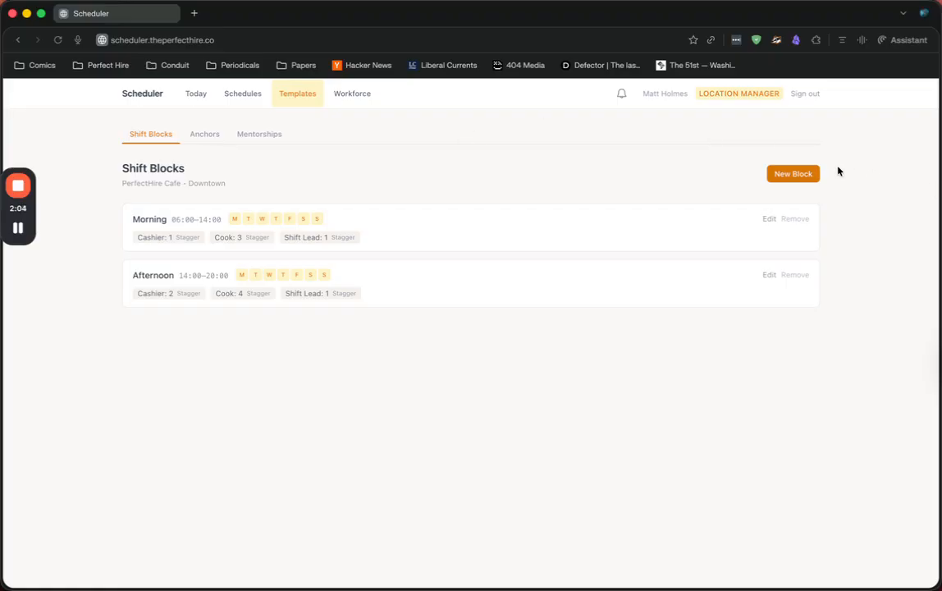
# Start a new shift block named Test Block with start time 11:00 PM and end time 11:59 PM
pyautogui.click(805, 174)
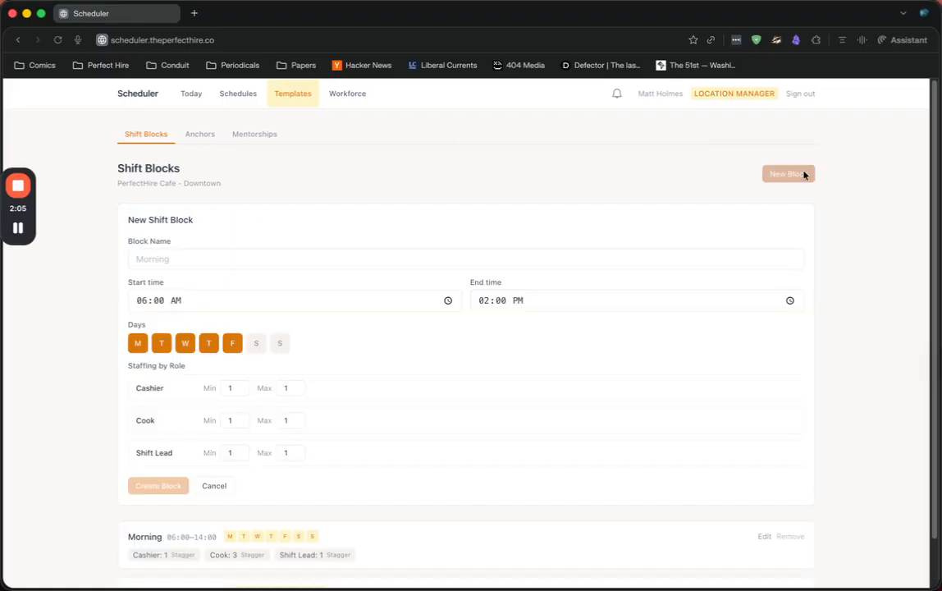
pyautogui.click(139, 256)
pyautogui.write('Test Block')
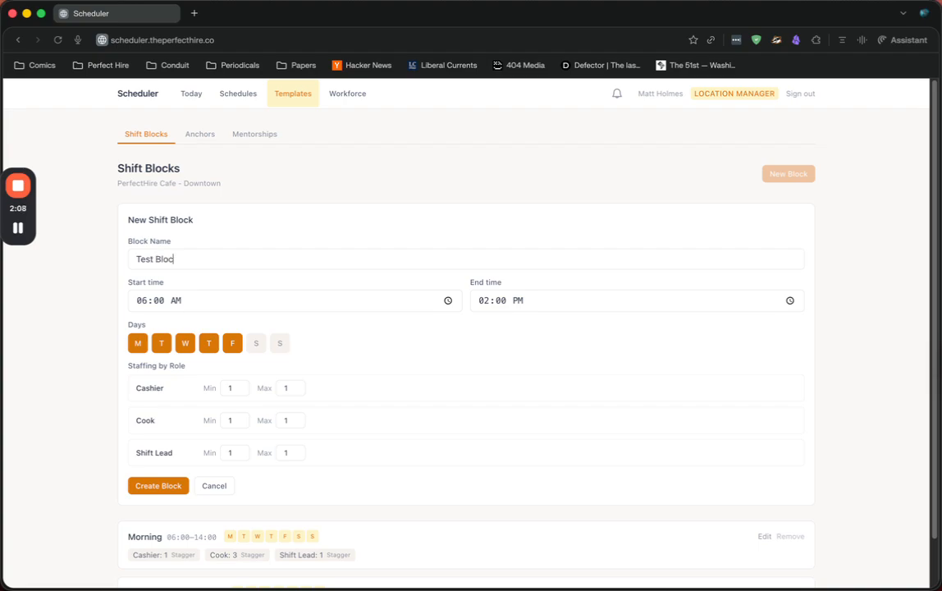
pyautogui.click(138, 300)
pyautogui.write('11')
pyautogui.click(174, 300)
pyautogui.click(484, 301)
pyautogui.write('12')
pyautogui.click(515, 301)
pyautogui.click(484, 302)
pyautogui.write('11')
# Try out the day selection for Test Block, ending with all seven days selected, and discard the new block
pyautogui.click(256, 345)
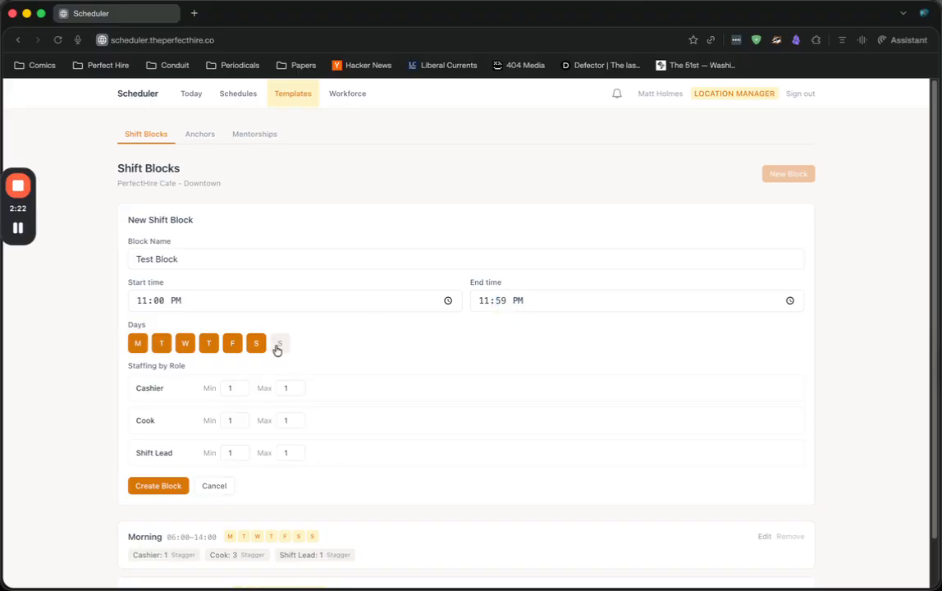
pyautogui.click(277, 347)
pyautogui.click(210, 348)
pyautogui.click(232, 348)
pyautogui.click(182, 348)
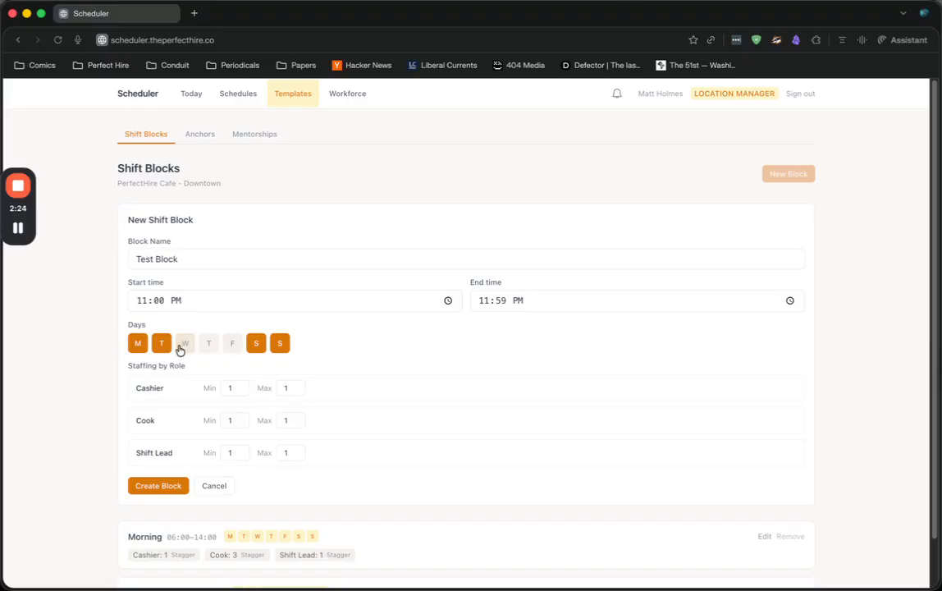
pyautogui.click(165, 349)
pyautogui.click(232, 346)
pyautogui.click(210, 346)
pyautogui.click(187, 346)
pyautogui.click(157, 346)
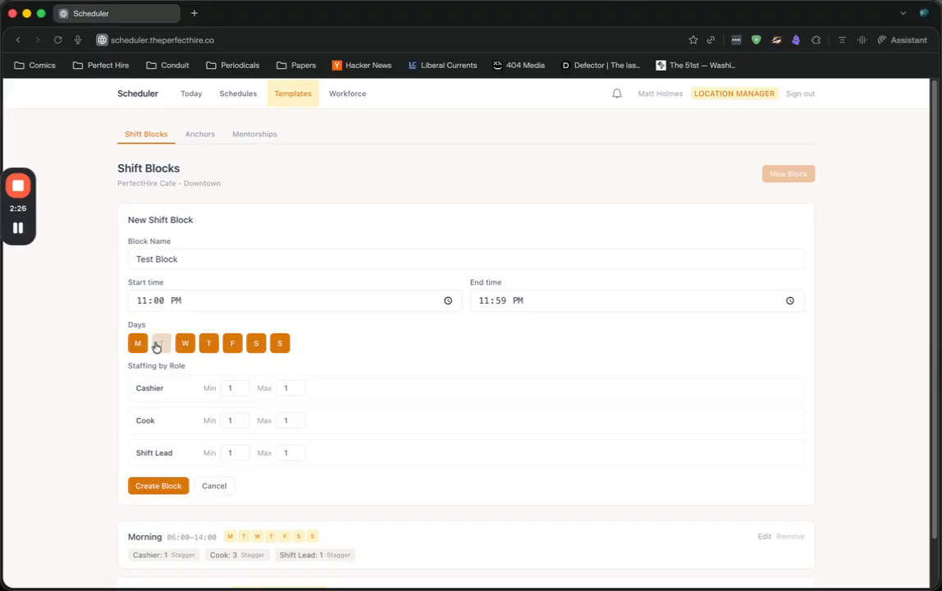
pyautogui.scroll(-2, 281, 382)
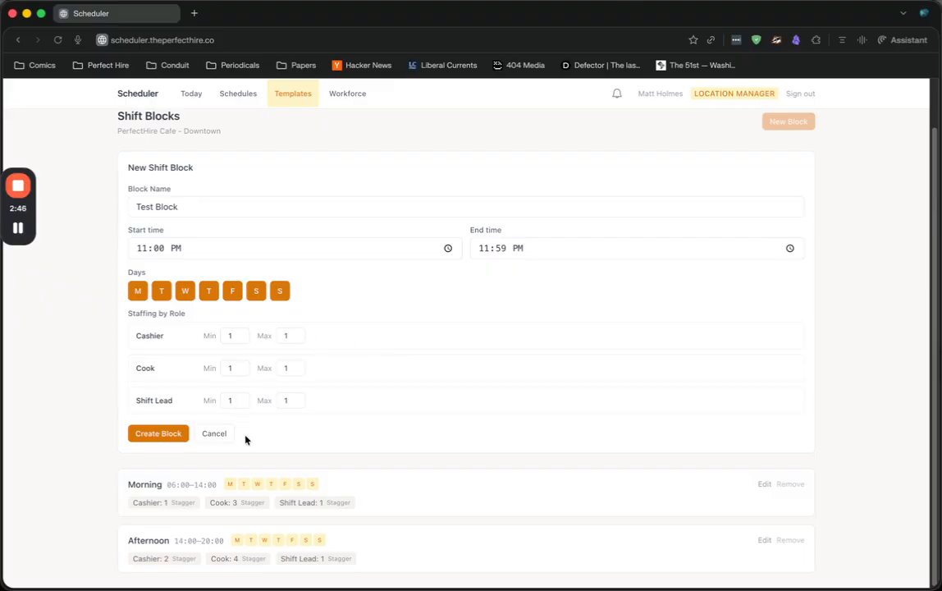
pyautogui.click(223, 437)
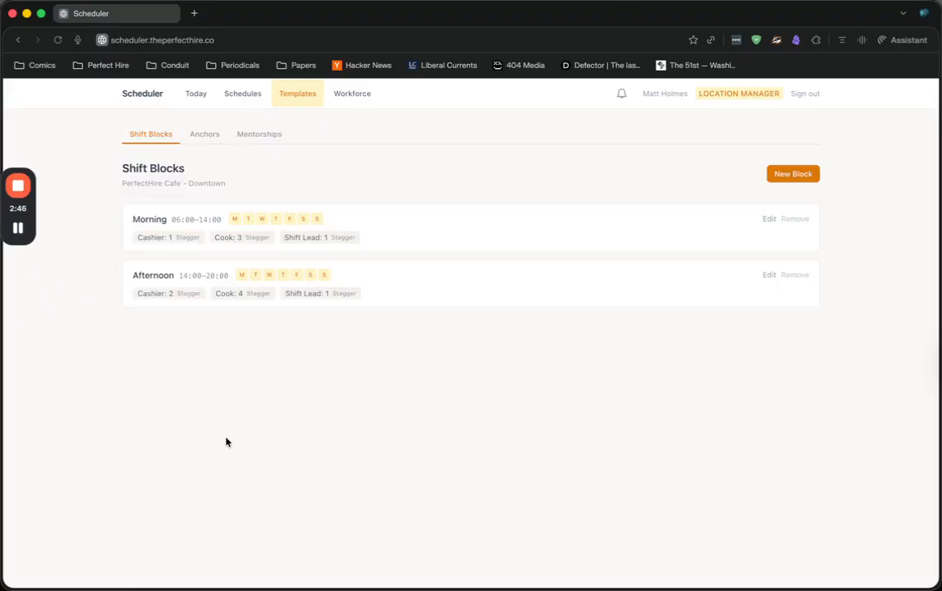
# Create an anchor for the preselected worker on Morning Cashier (06:00–14:00), effective from 05/01/2026, and remove it again
pyautogui.click(205, 134)
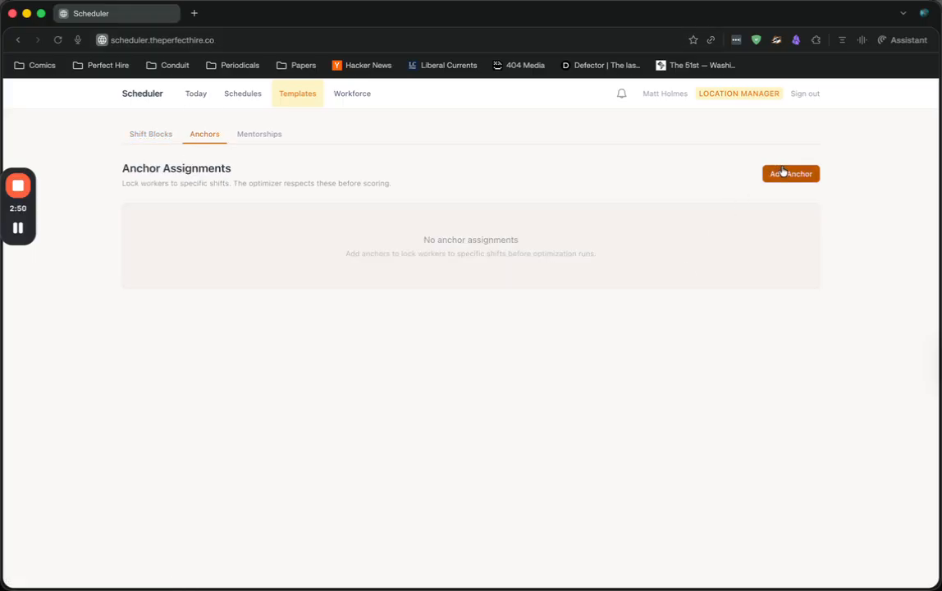
pyautogui.click(785, 173)
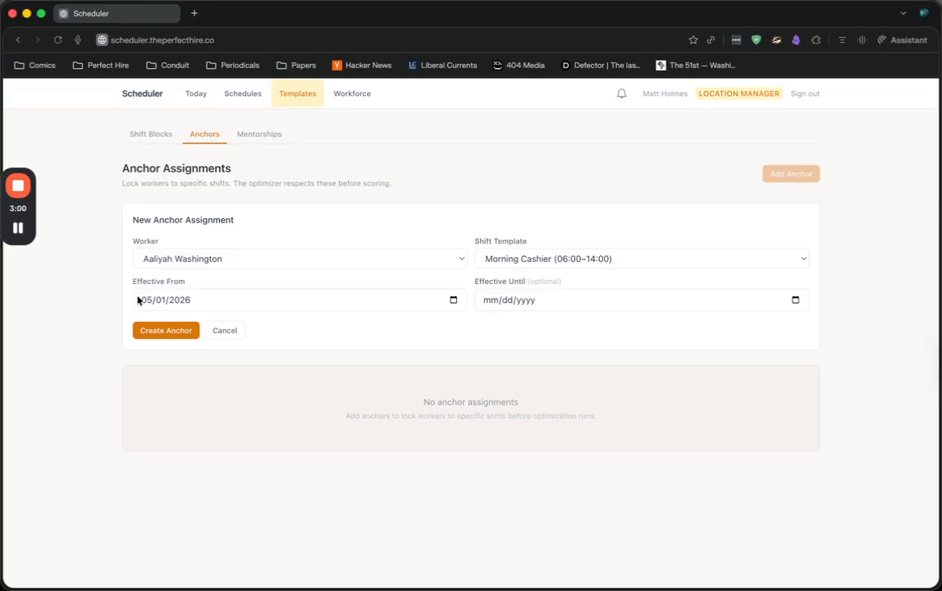
pyautogui.click(492, 300)
pyautogui.click(176, 331)
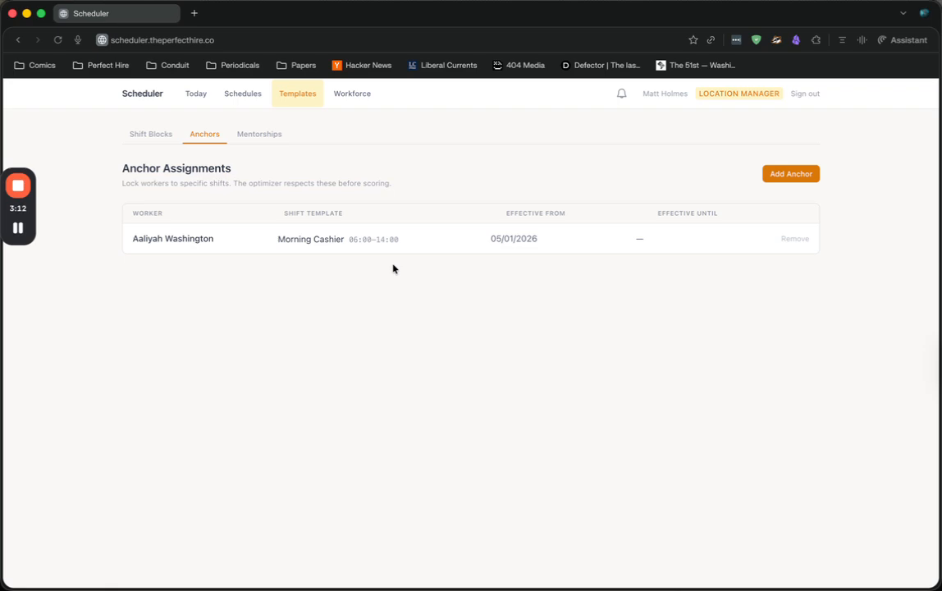
pyautogui.click(798, 240)
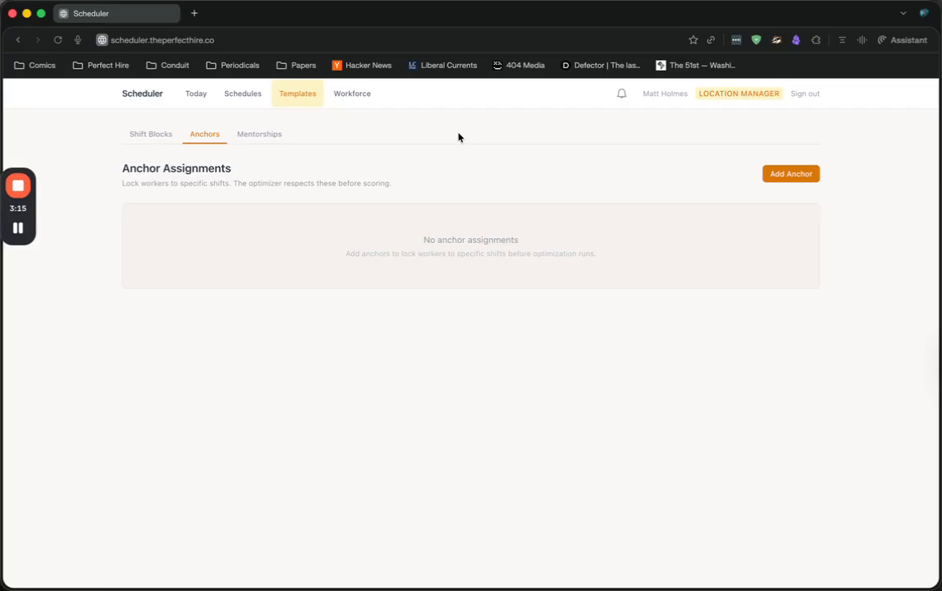
# Look over the shift blocks and anchor assignments, and examine the mentor and mentee choices for mentorship pairings
pyautogui.click(169, 132)
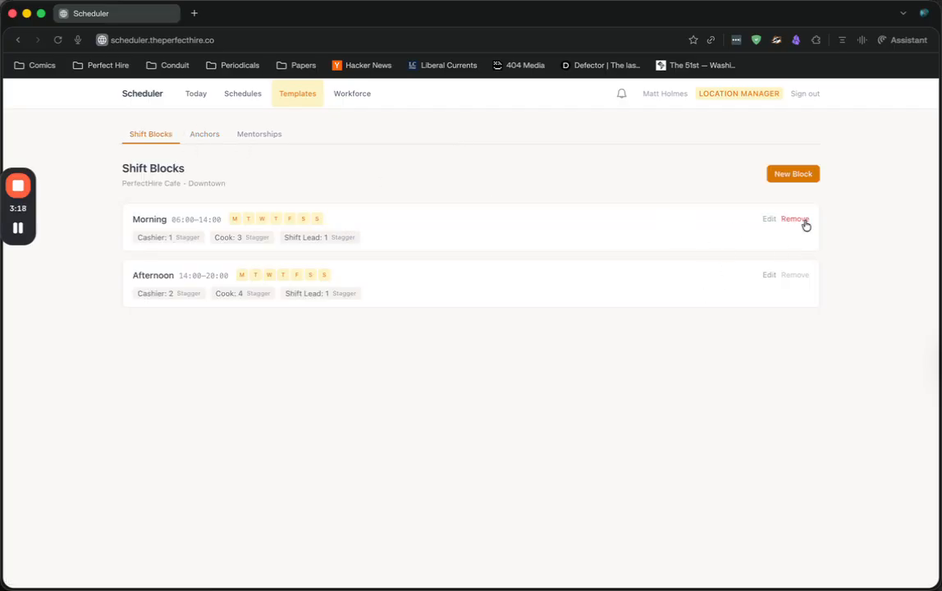
pyautogui.click(192, 134)
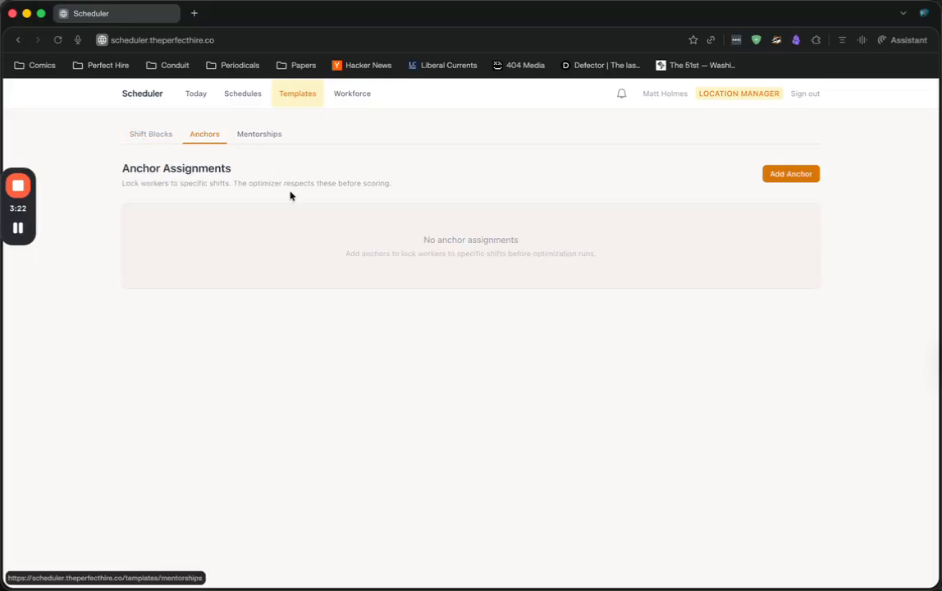
pyautogui.click(287, 137)
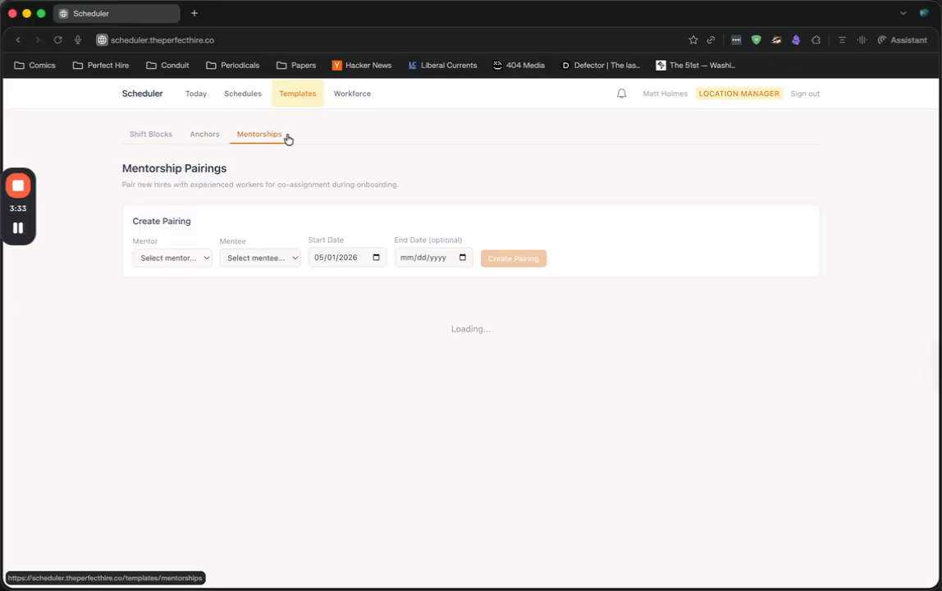
pyautogui.click(164, 258)
pyautogui.click(274, 255)
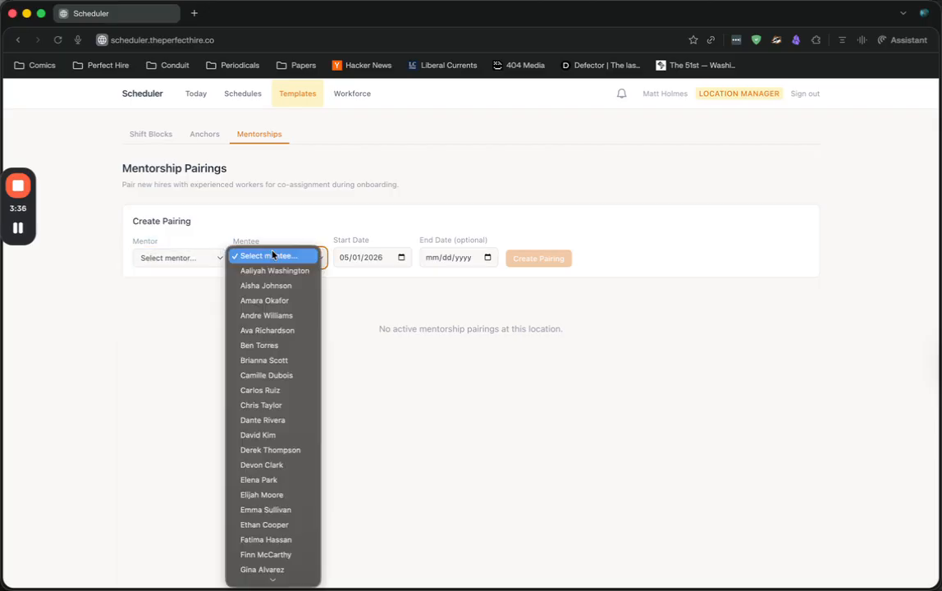
pyautogui.click(350, 233)
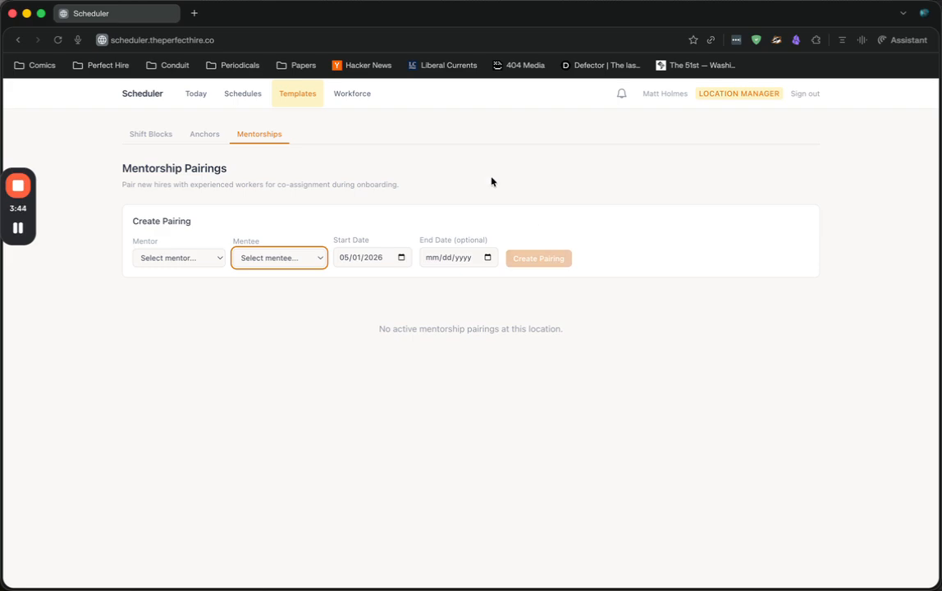
# Create a new schedule for May 4 – May 10 and start generating its assignments
pyautogui.click(239, 105)
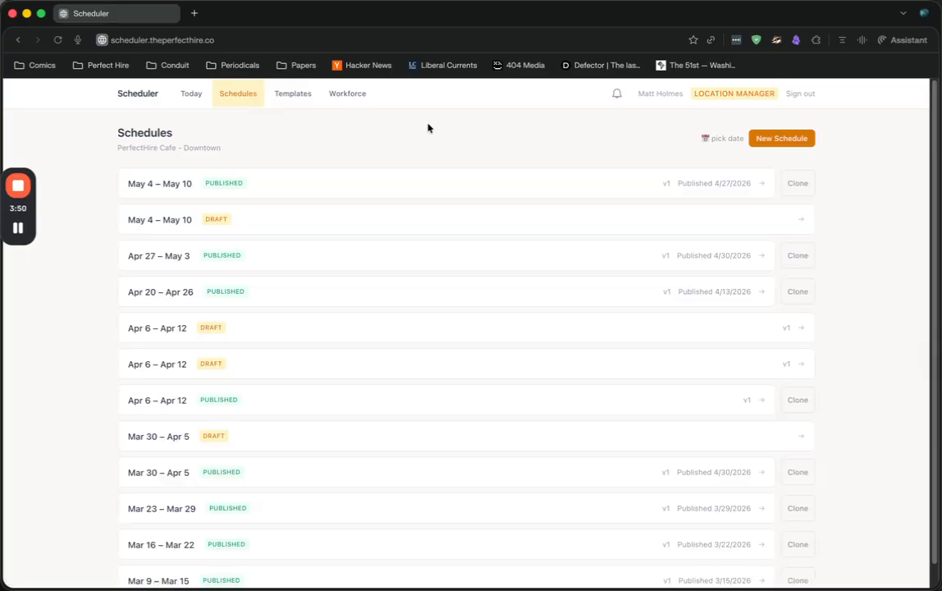
pyautogui.click(800, 139)
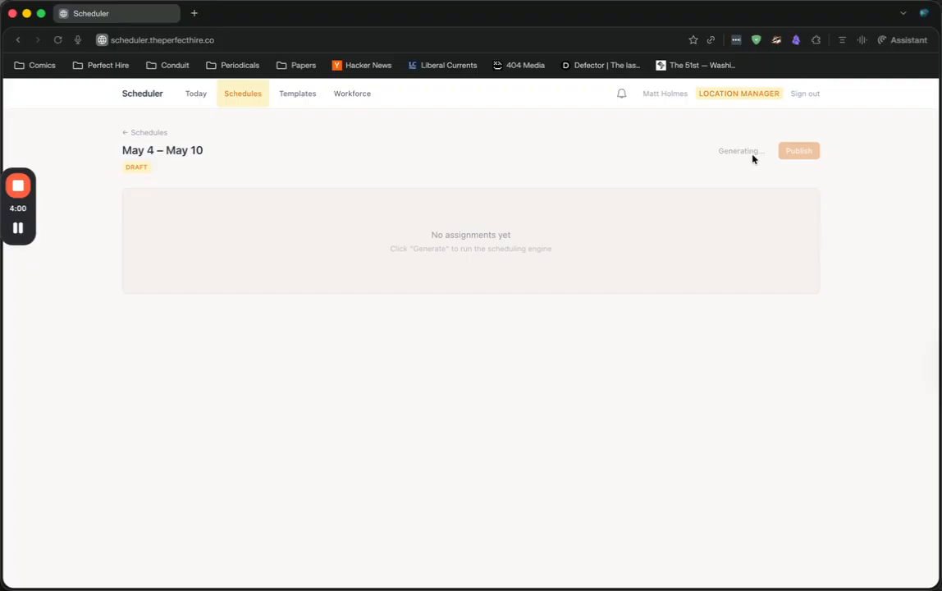
# Look over the generated May 4 – May 10 assignments across the morning and afternoon shift blocks for all seven days
pyautogui.scroll(-2, 442, 134)
pyautogui.scroll(1, 336, 220)
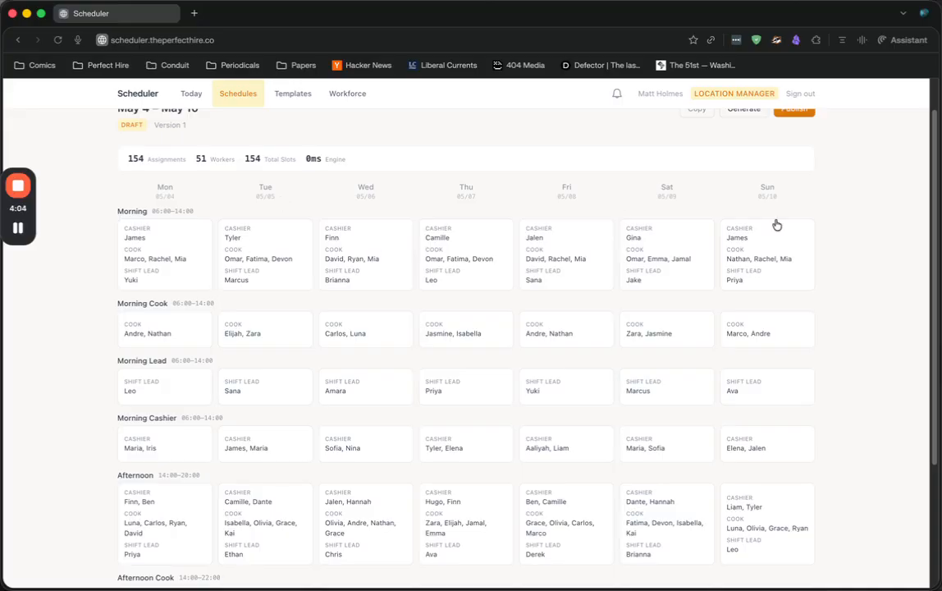
pyautogui.scroll(-1, 788, 218)
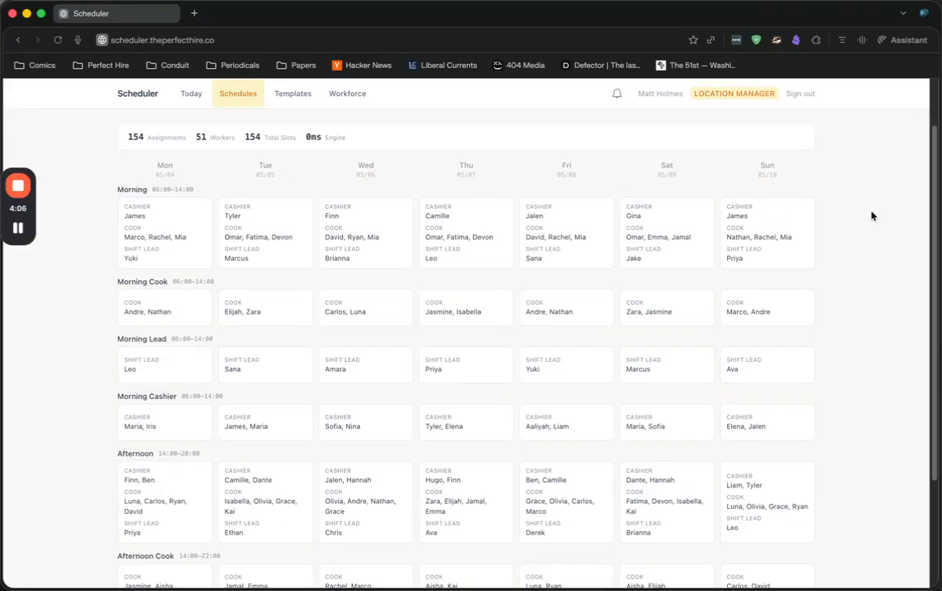
pyautogui.scroll(2, 631, 204)
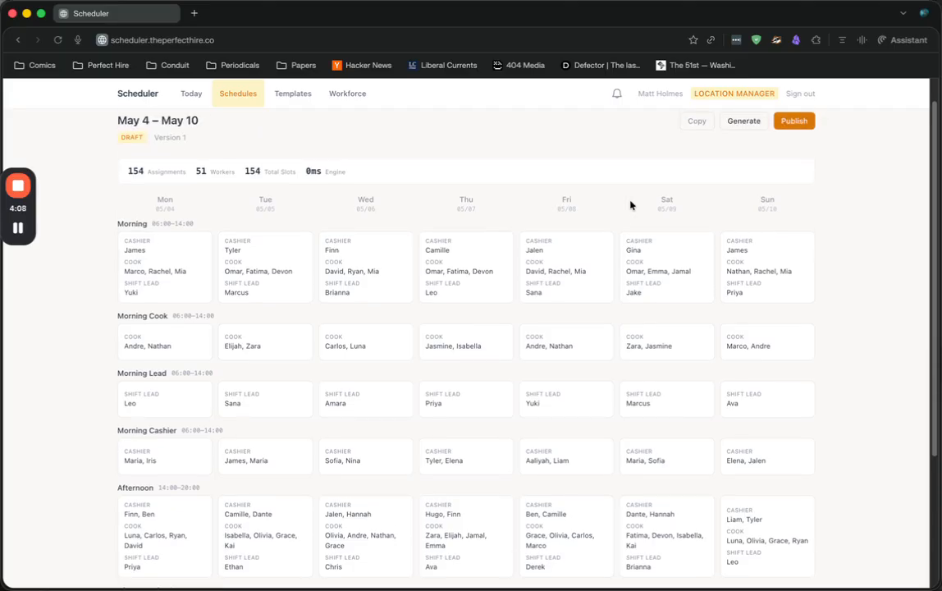
pyautogui.scroll(-3, 494, 231)
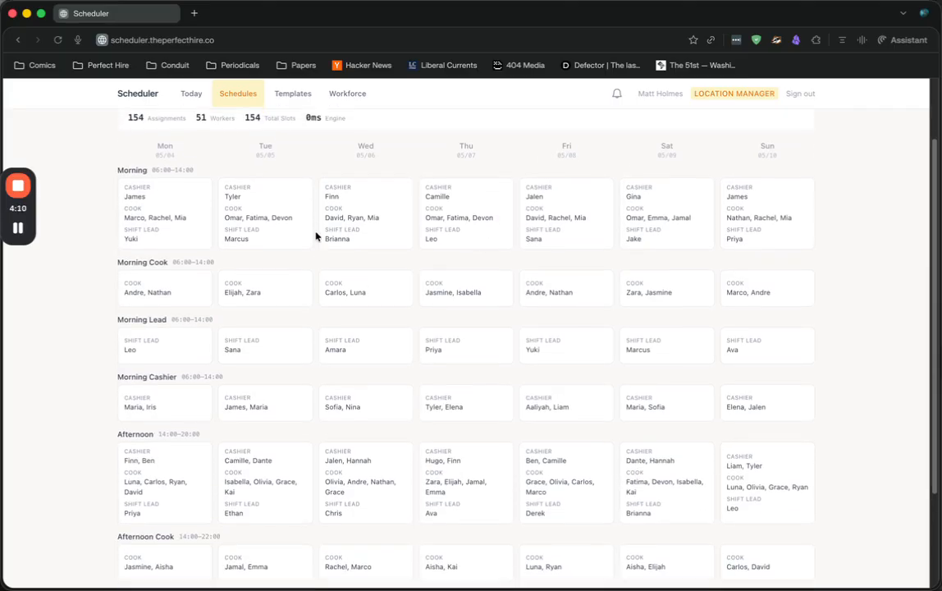
pyautogui.scroll(2, 316, 236)
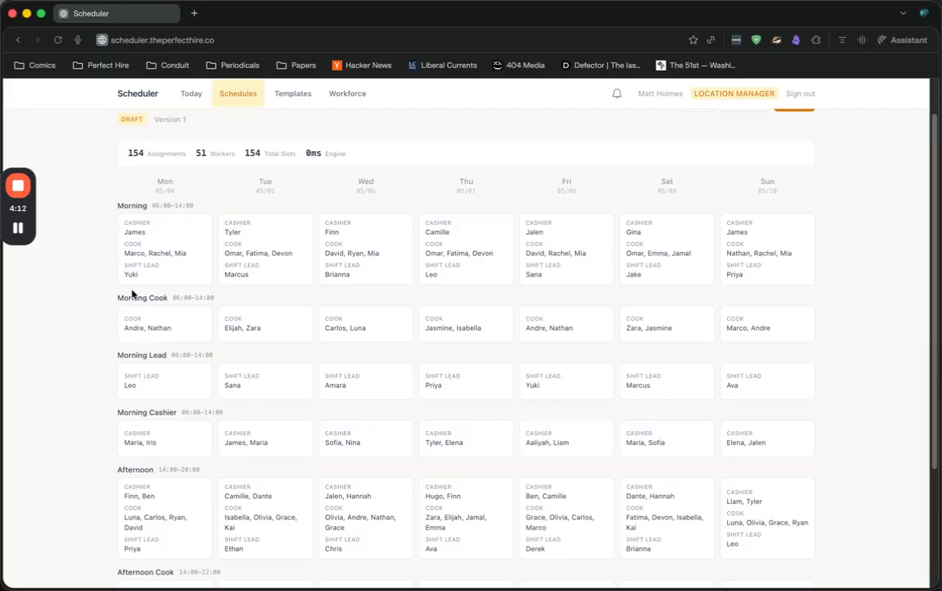
pyautogui.scroll(1, 114, 304)
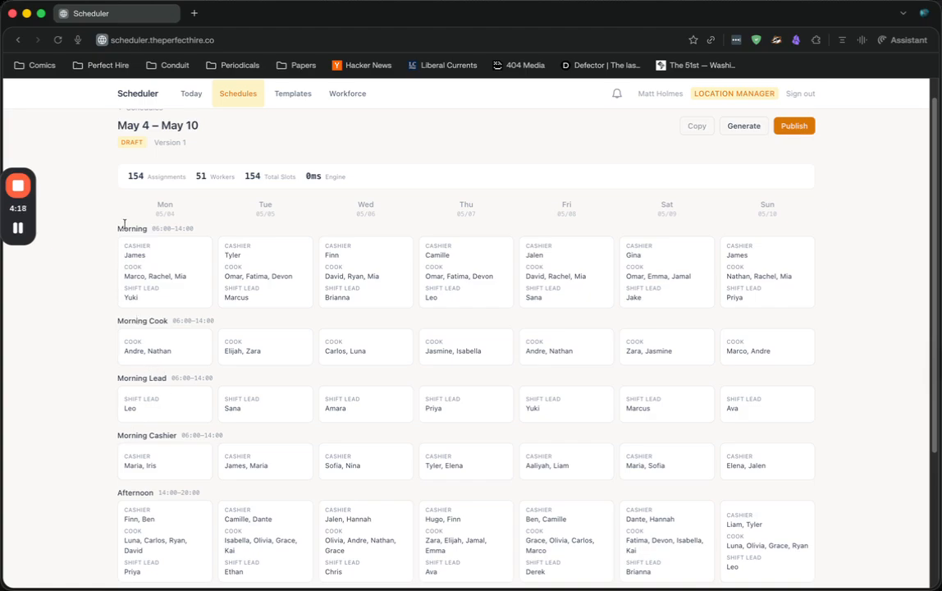
pyautogui.scroll(-3, 68, 473)
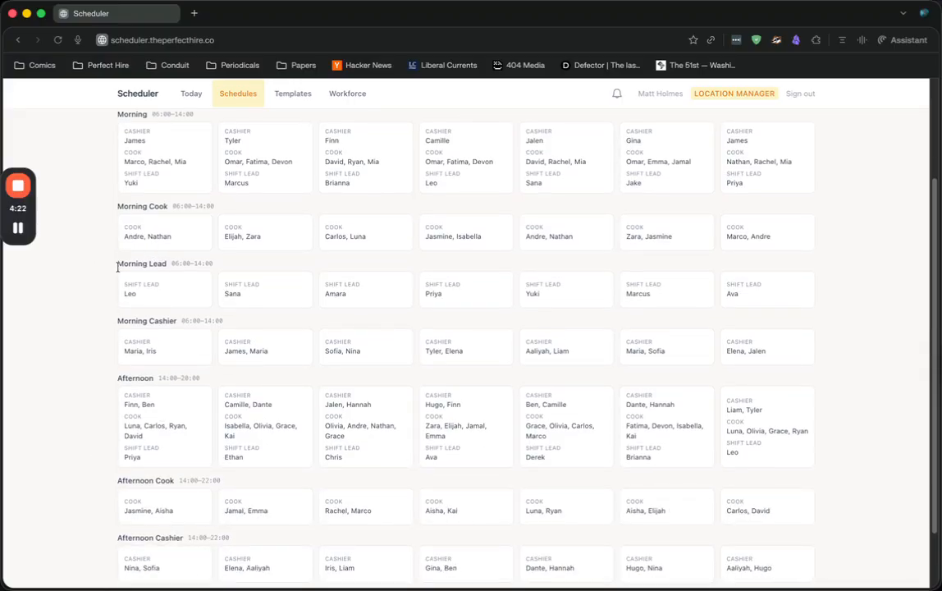
pyautogui.scroll(3, 110, 249)
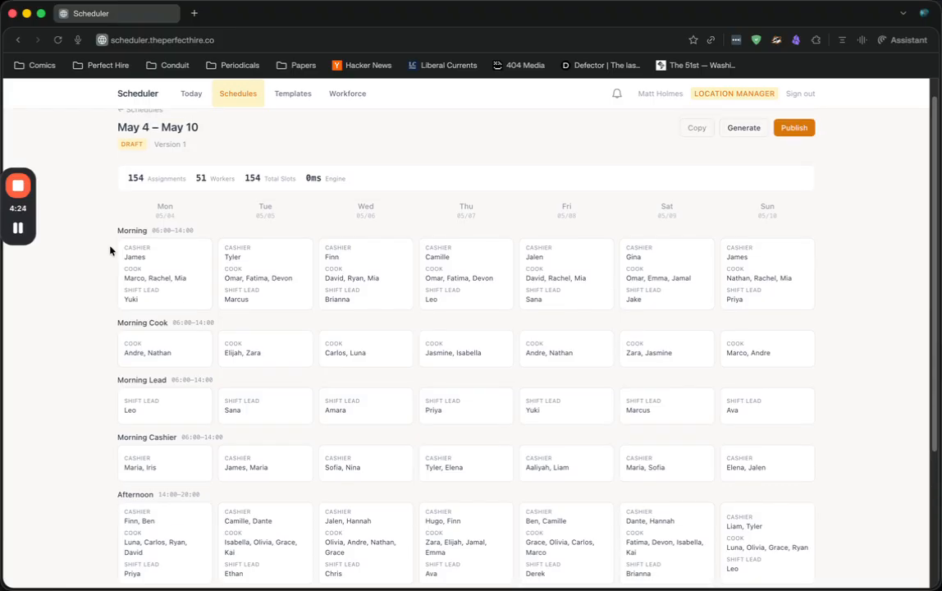
# Reassign the Cashier on Monday's Morning shift (06:00–14:00) to the first suggested replacement, without a reason, and close the shift details
pyautogui.click(174, 271)
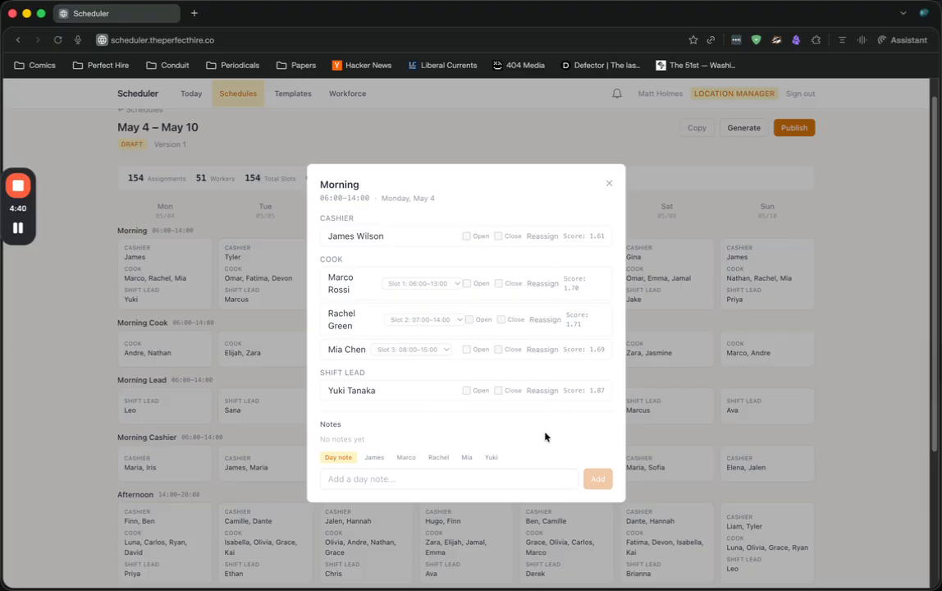
pyautogui.click(542, 236)
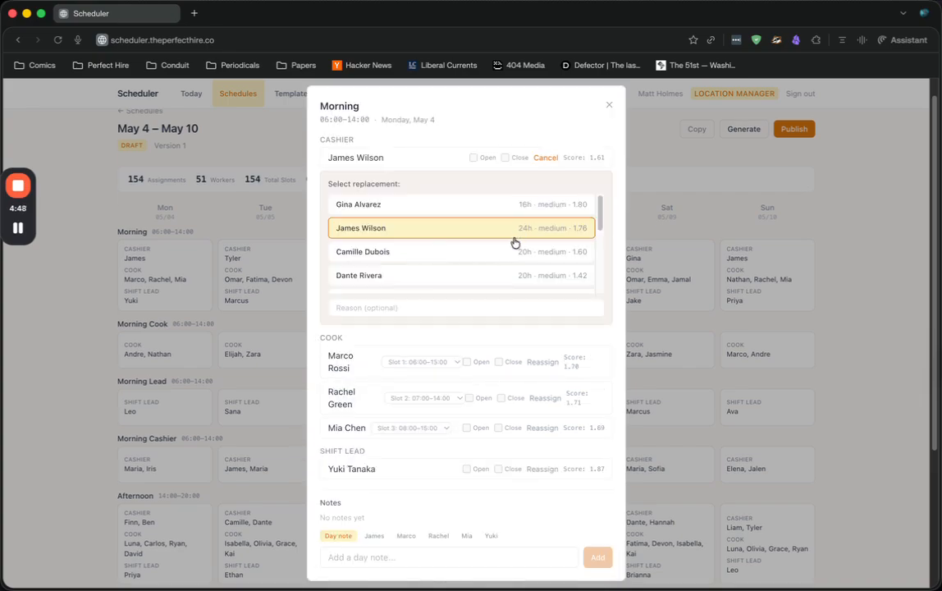
pyautogui.moveTo(602, 210); pyautogui.dragTo(600, 204)
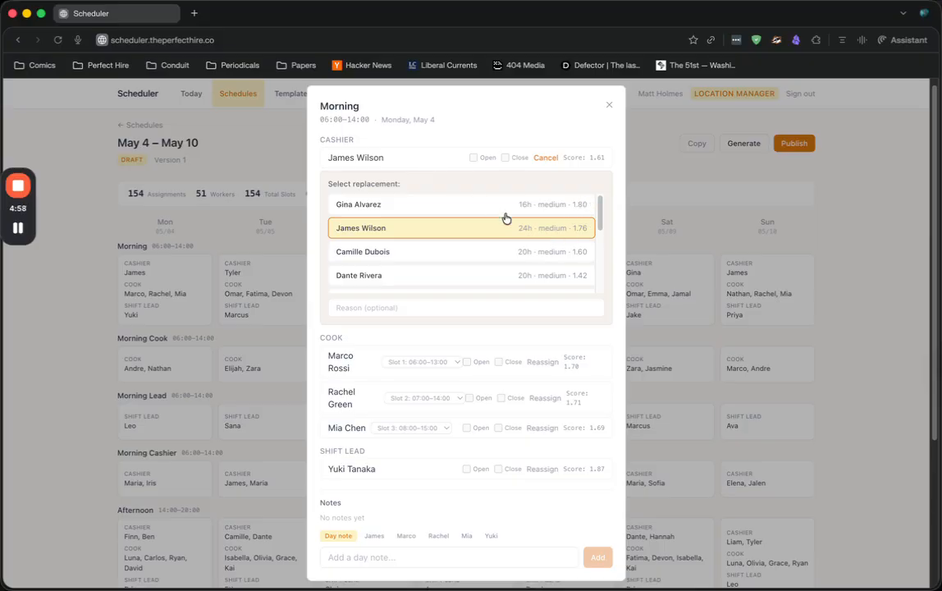
pyautogui.click(554, 213)
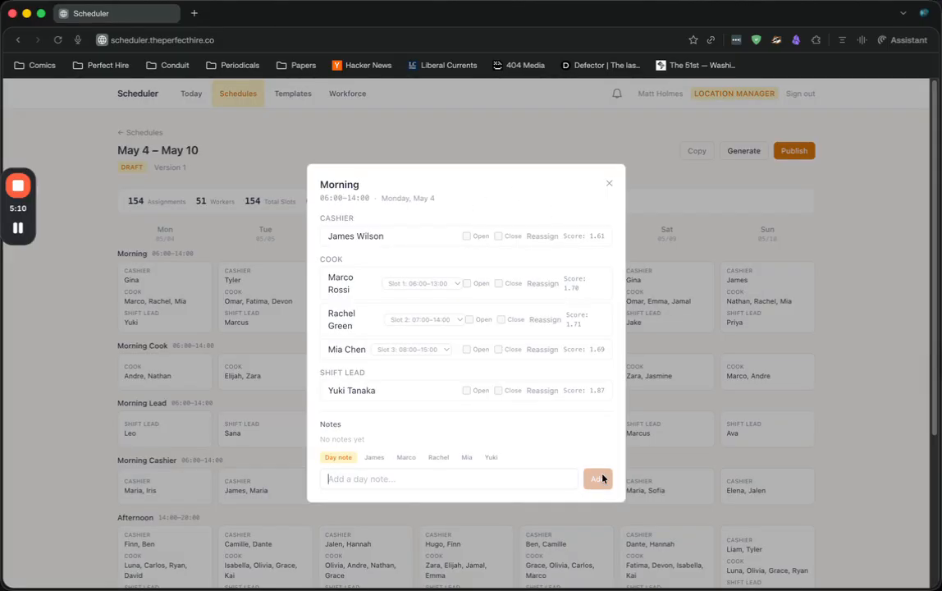
pyautogui.click(609, 185)
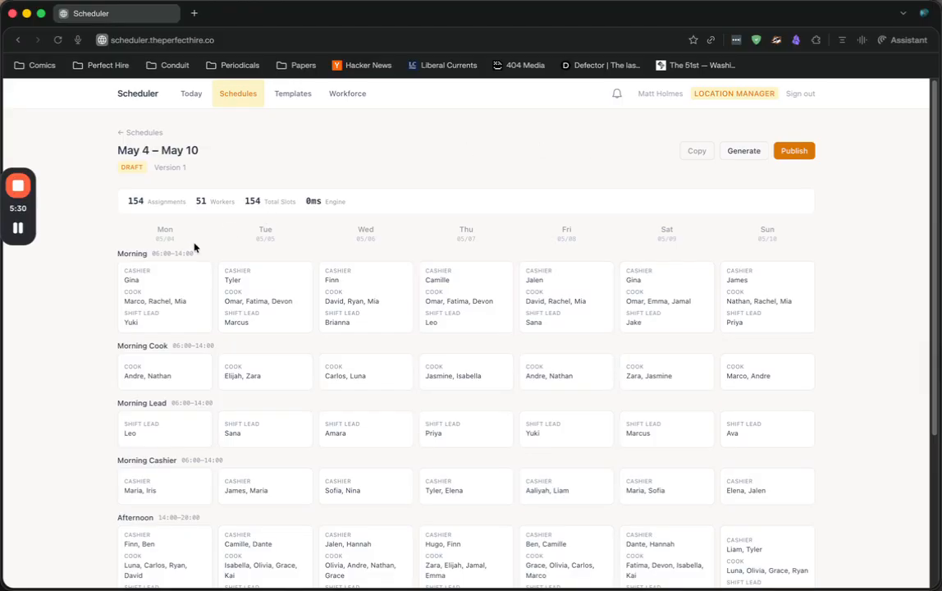
# Add the day note "Test Note" to the Morning shift on Monday, May 4
pyautogui.click(166, 289)
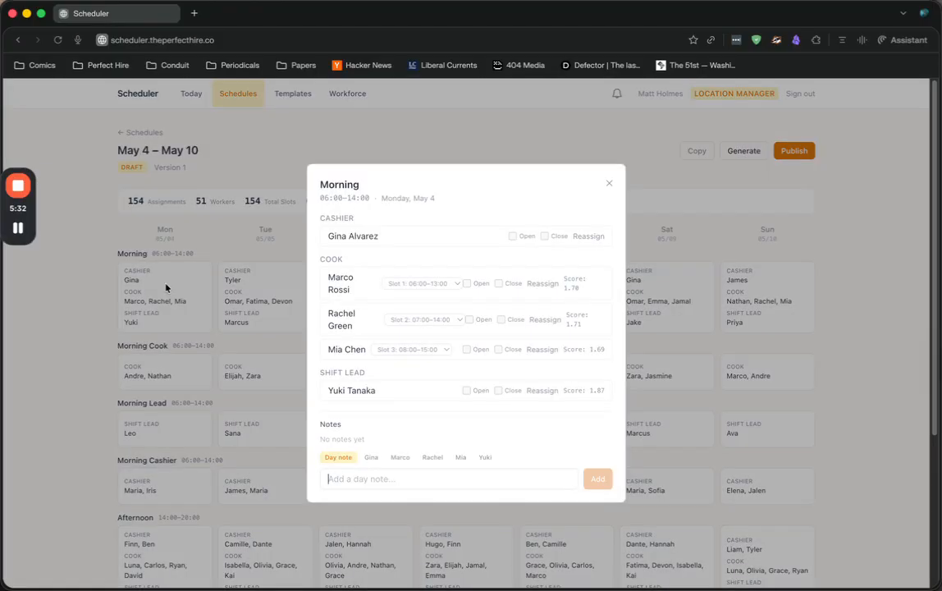
pyautogui.click(368, 479)
pyautogui.write('Test')
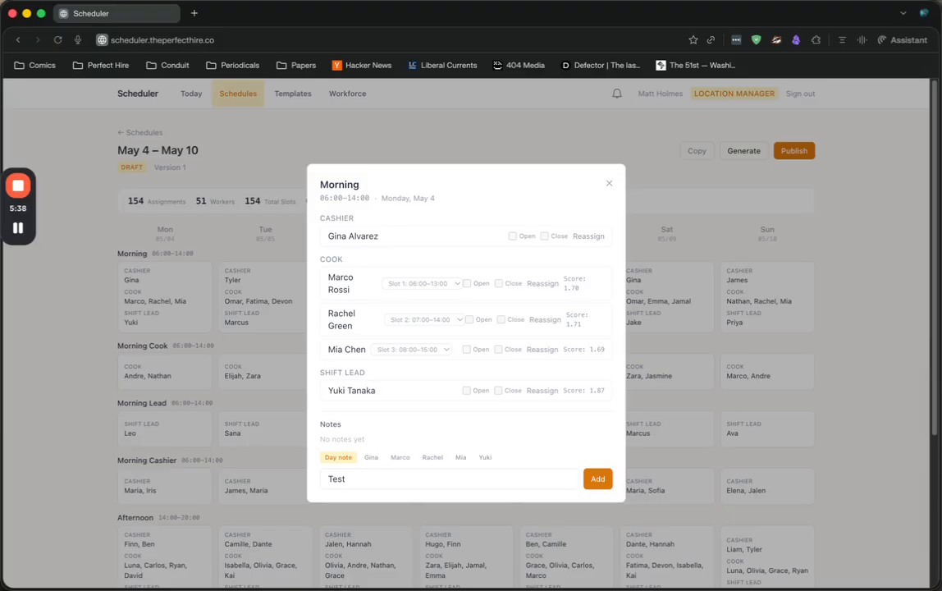
pyautogui.write(' Note')
pyautogui.click(596, 481)
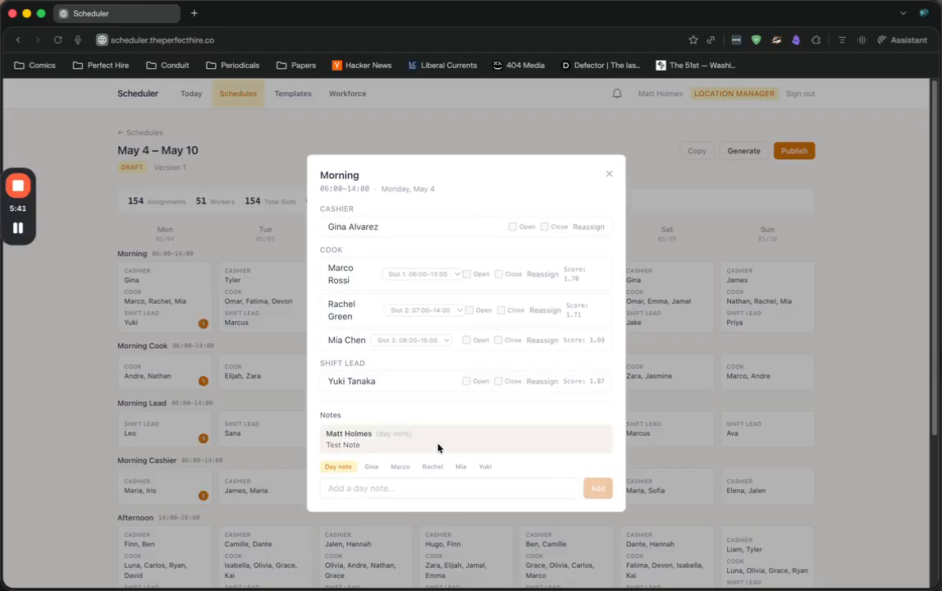
# Look through the individual workers as note targets for Monday's Morning shift, return to the day note, and close the shift details
pyautogui.click(371, 467)
pyautogui.click(398, 467)
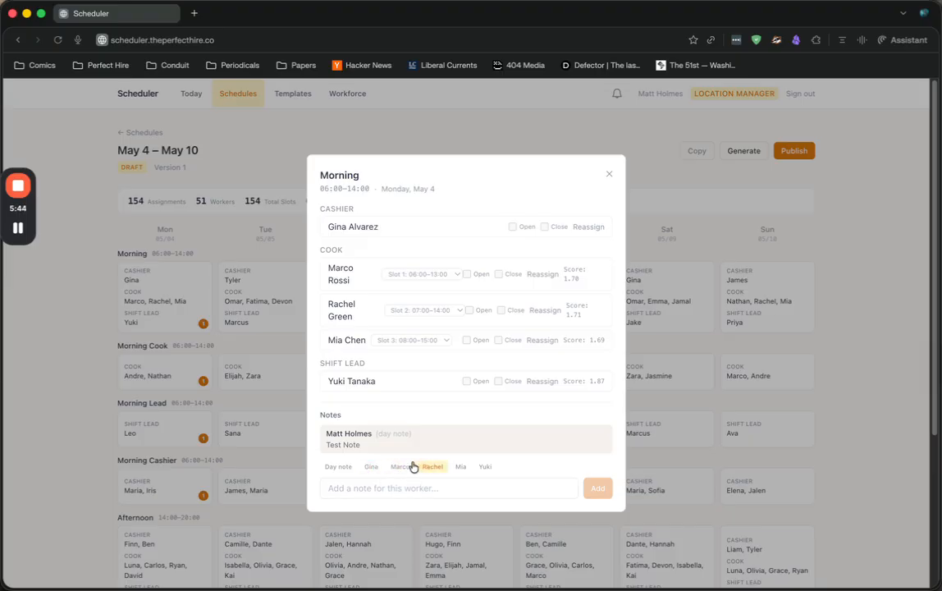
pyautogui.click(460, 467)
pyautogui.click(484, 467)
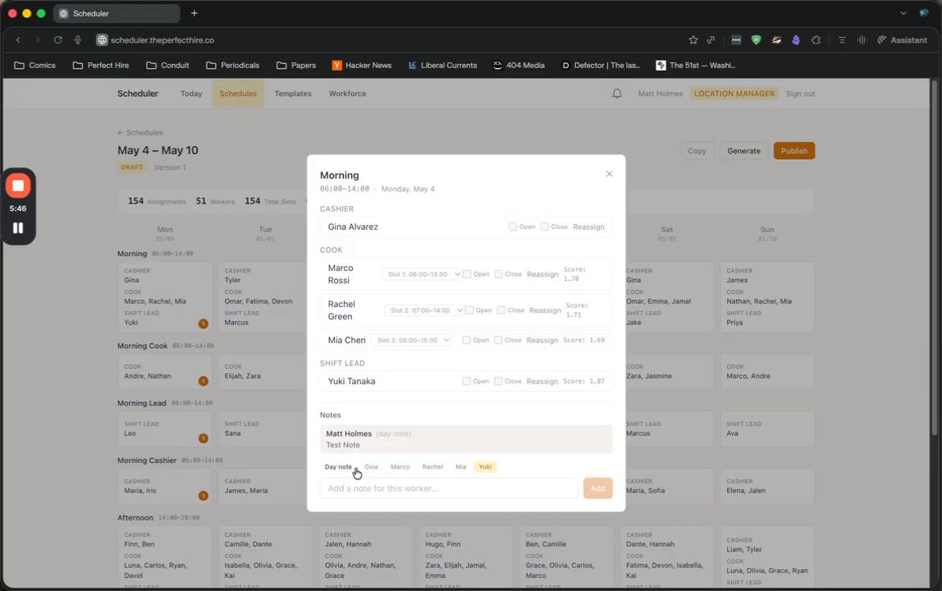
pyautogui.click(338, 467)
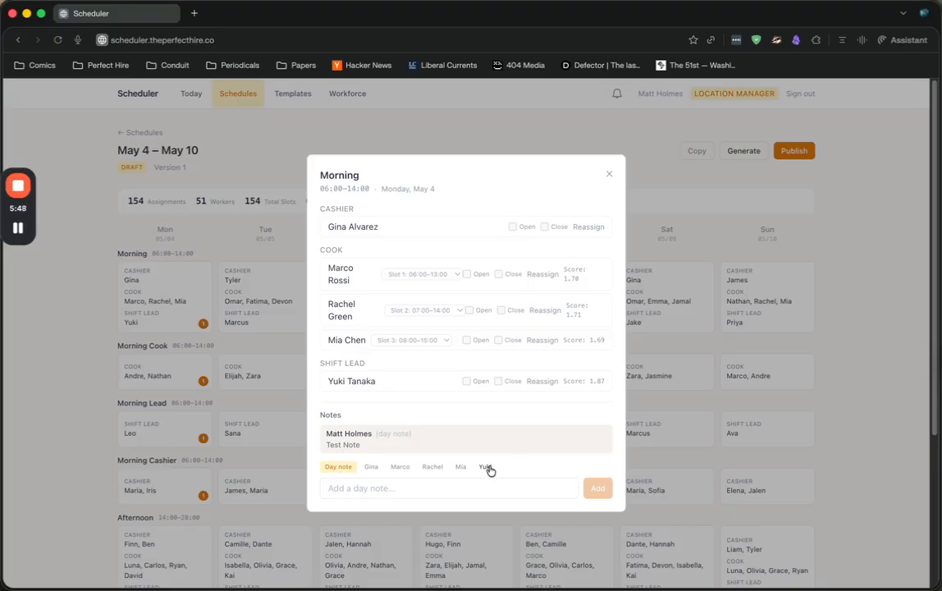
pyautogui.click(609, 175)
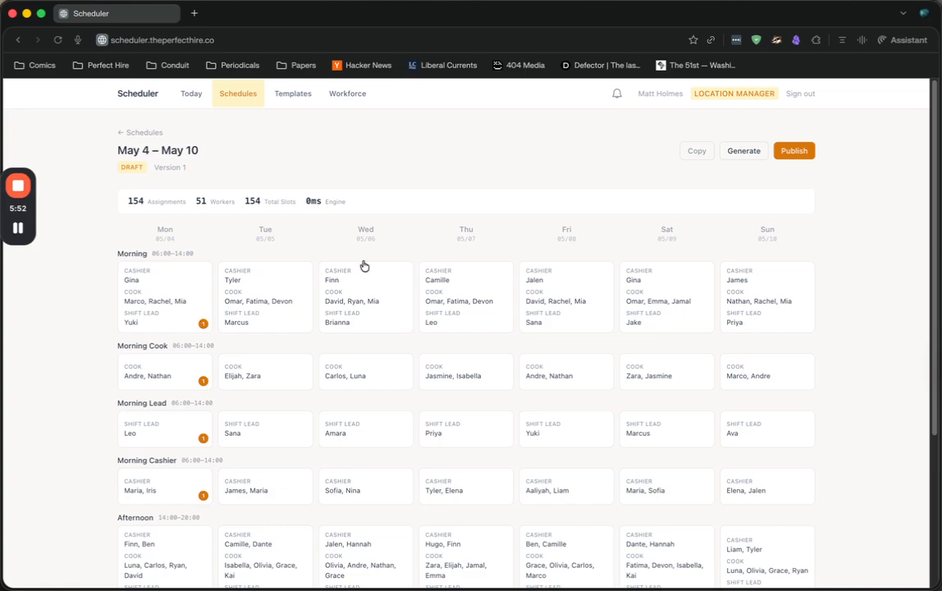
# Examine today's shifts for the cafe location, including their times, workers and roles
pyautogui.click(201, 96)
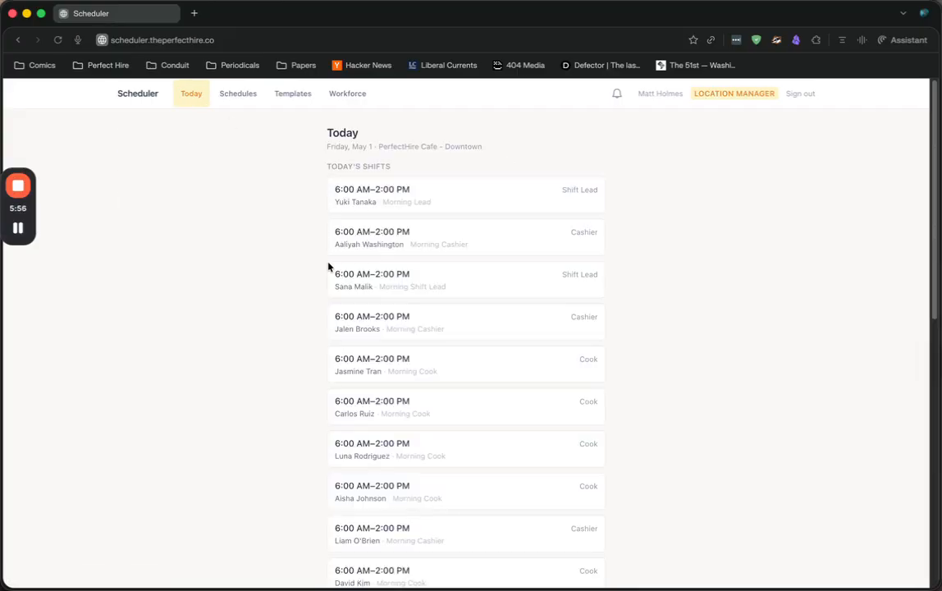
pyautogui.scroll(-1, 328, 266)
pyautogui.scroll(1, 329, 266)
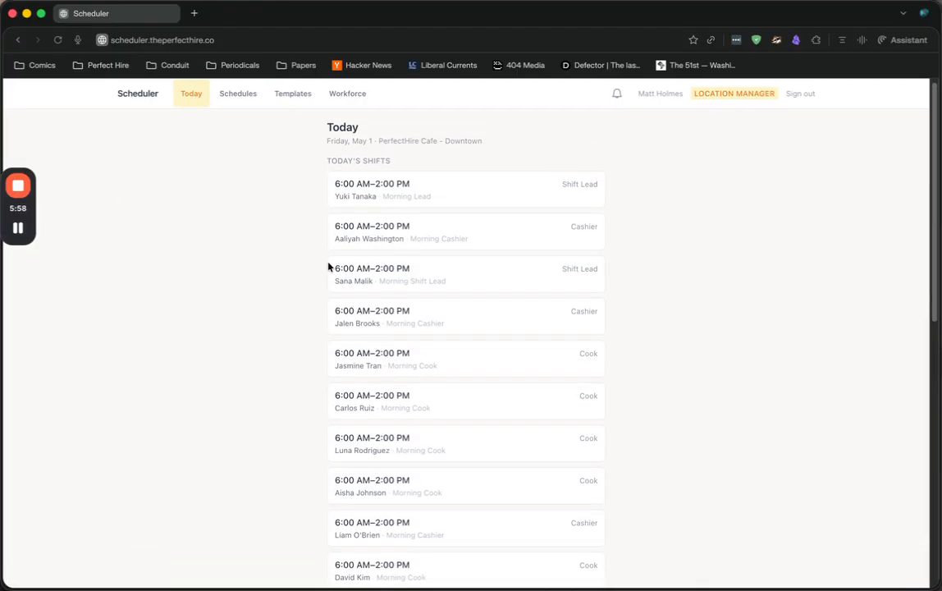
pyautogui.scroll(1, 327, 283)
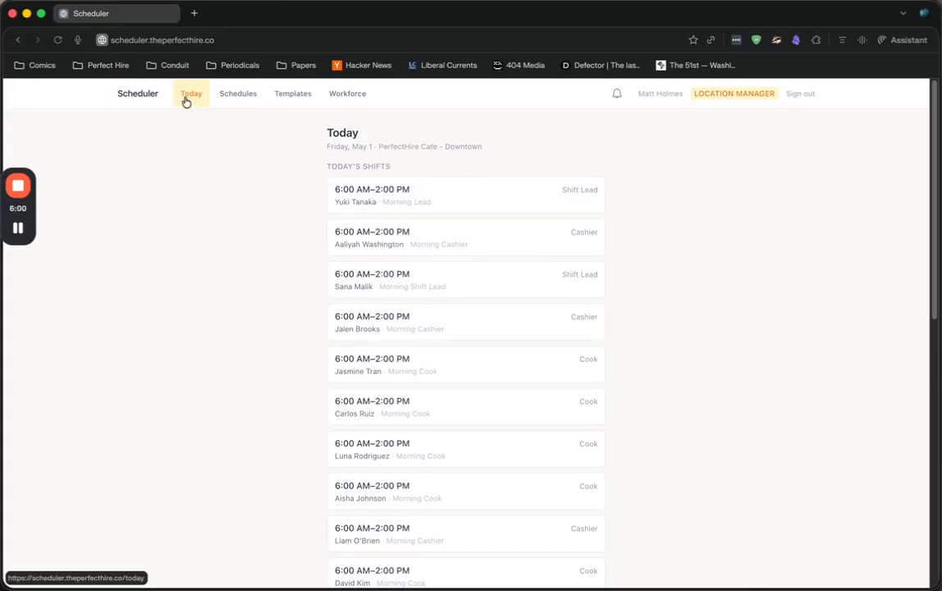
pyautogui.scroll(-1, 437, 235)
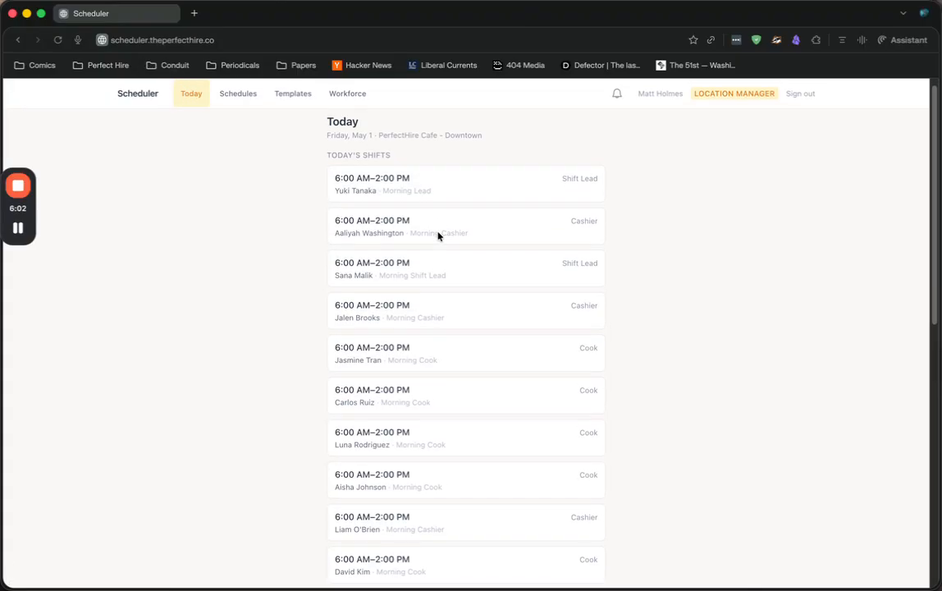
pyautogui.scroll(-3, 605, 320)
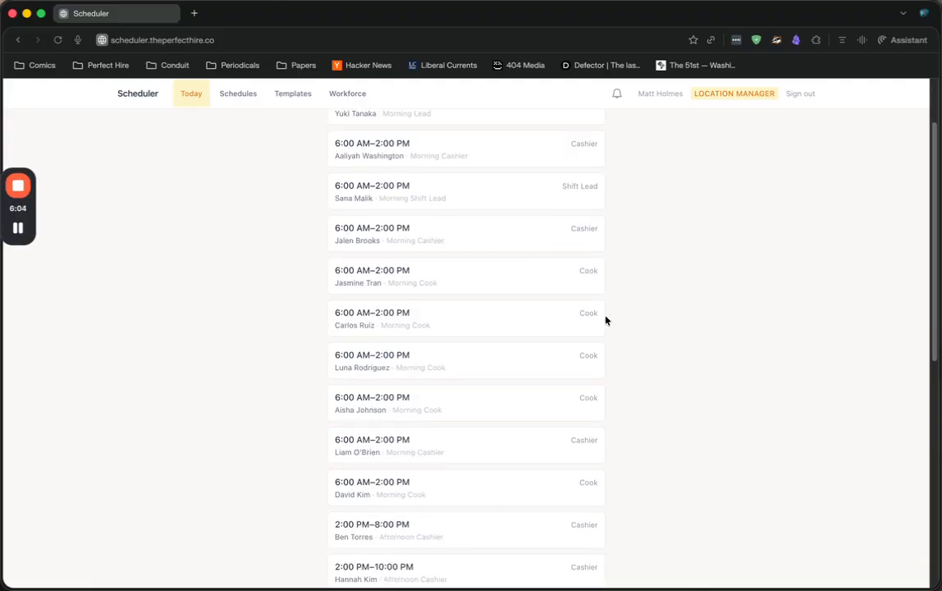
pyautogui.scroll(-4, 574, 328)
pyautogui.scroll(8, 533, 335)
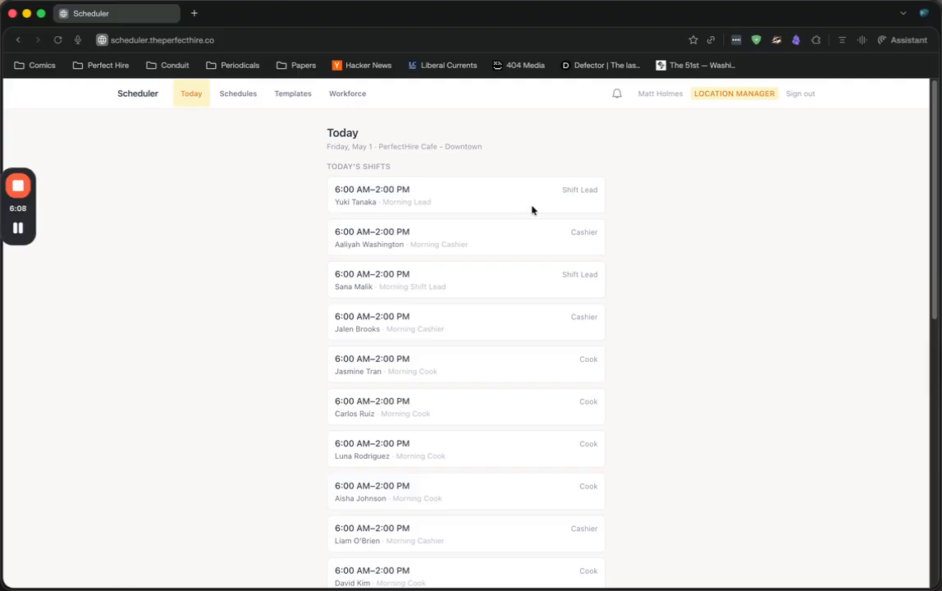
pyautogui.scroll(-2, 624, 285)
pyautogui.scroll(2, 624, 284)
# Look into the unversioned May 4 – May 10 draft and the published Apr 27 – May 3 schedule, and return to the schedules list
pyautogui.click(242, 94)
pyautogui.click(275, 230)
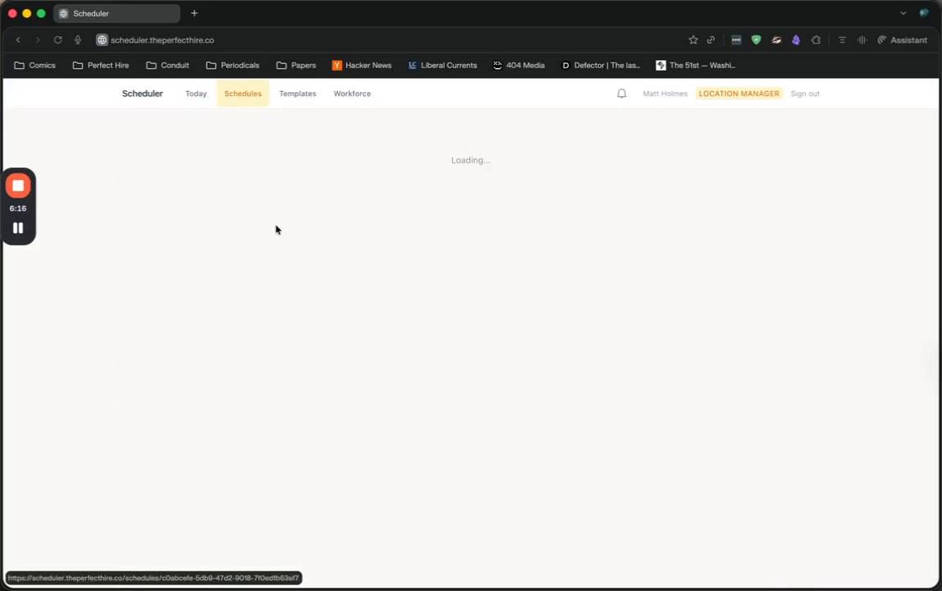
pyautogui.click(130, 131)
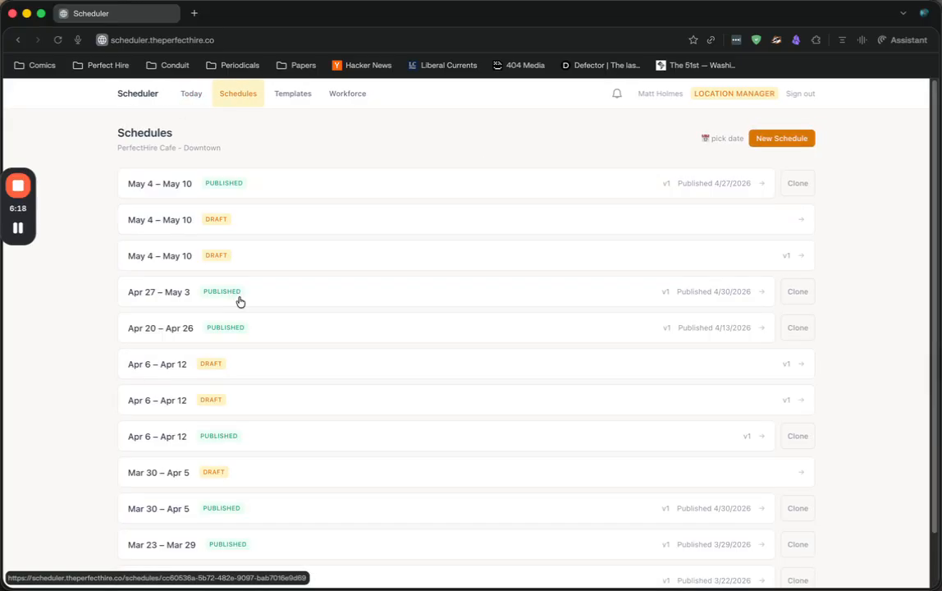
pyautogui.click(239, 302)
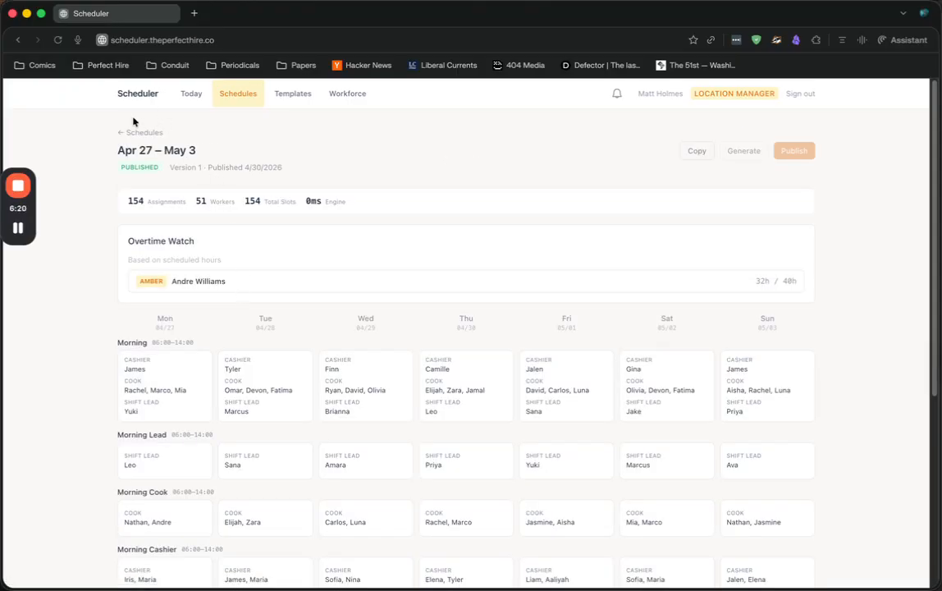
pyautogui.click(129, 132)
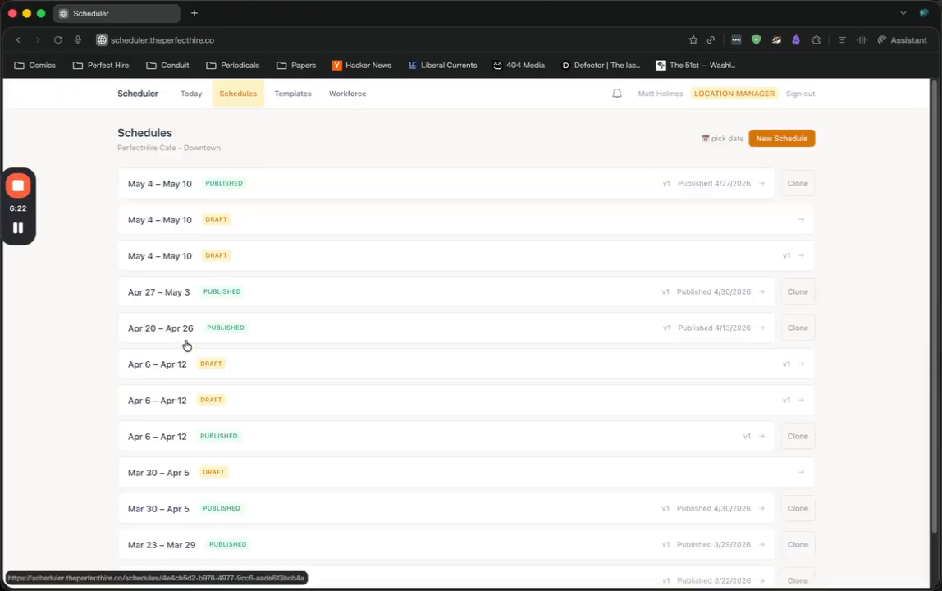
# Open the published Apr 20 – Apr 26 schedule and examine its overtime watch and pending shift swaps
pyautogui.click(184, 331)
pyautogui.scroll(-1, 607, 310)
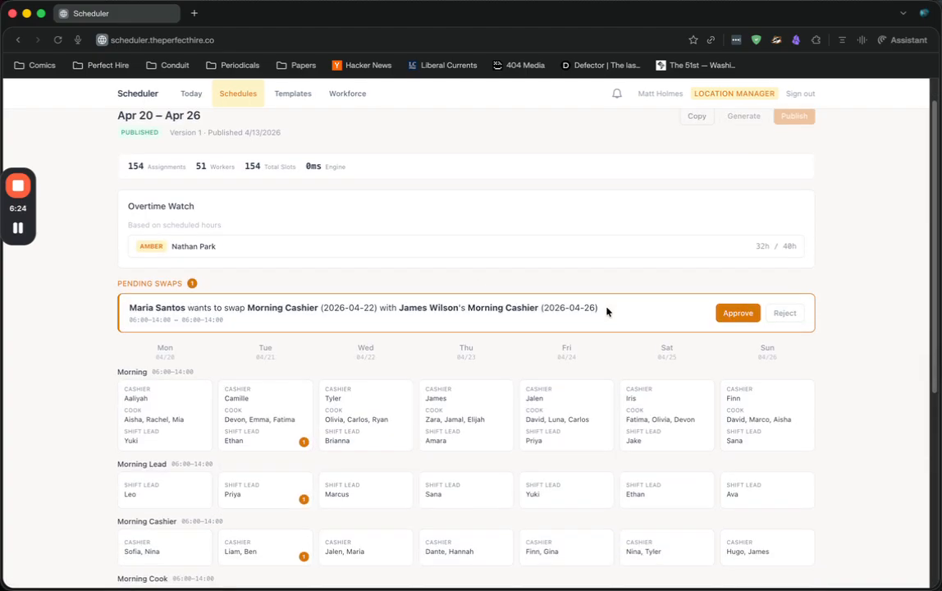
pyautogui.scroll(-1, 868, 251)
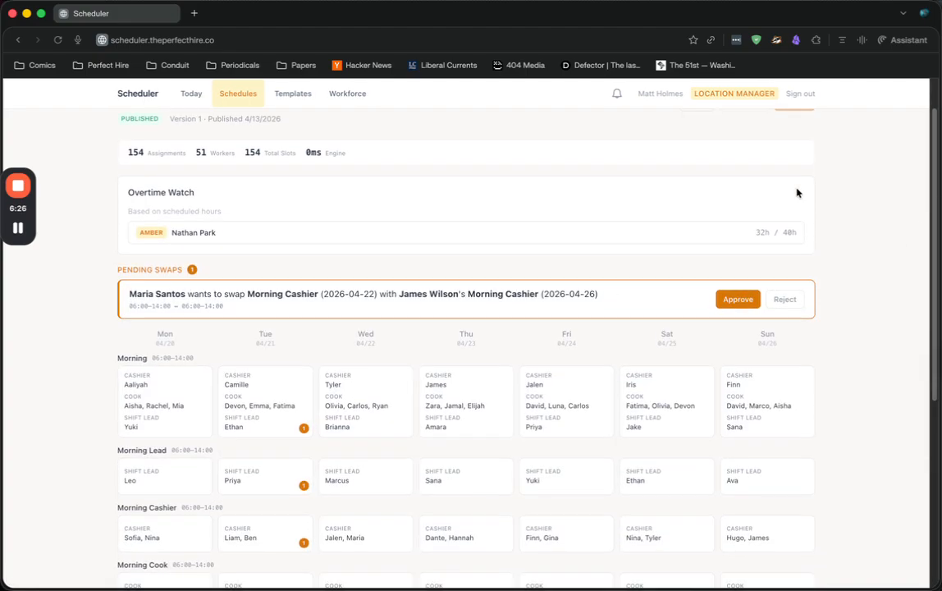